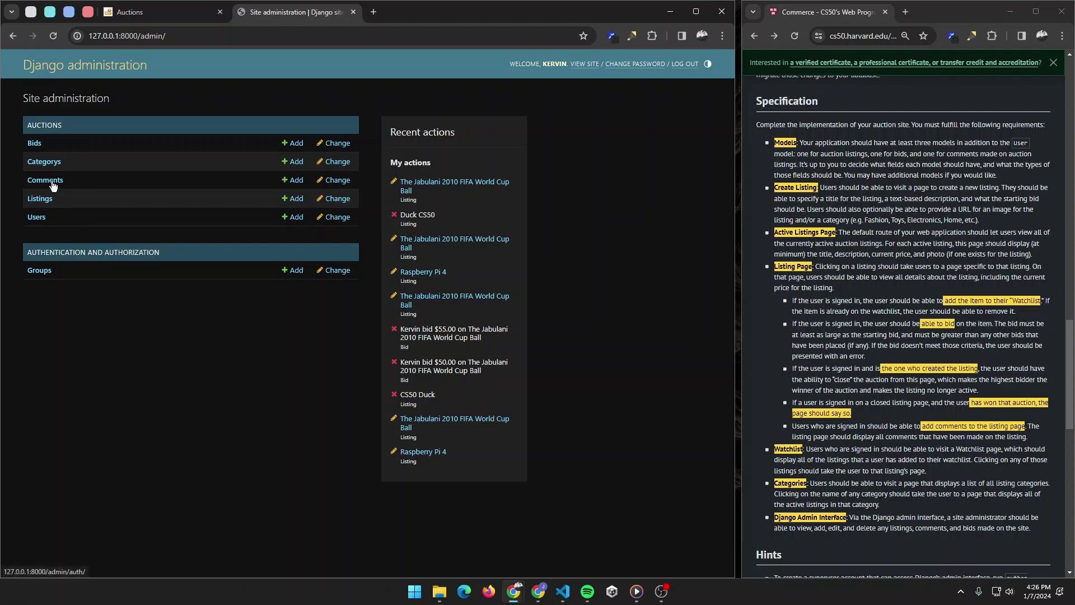
Step: Browse the admin bids, categories and listings, and open the Jabulani ball listing for editing
{"action": "left_click", "coordinate": [34, 144]}
{"action": "left_click", "coordinate": [37, 166]}
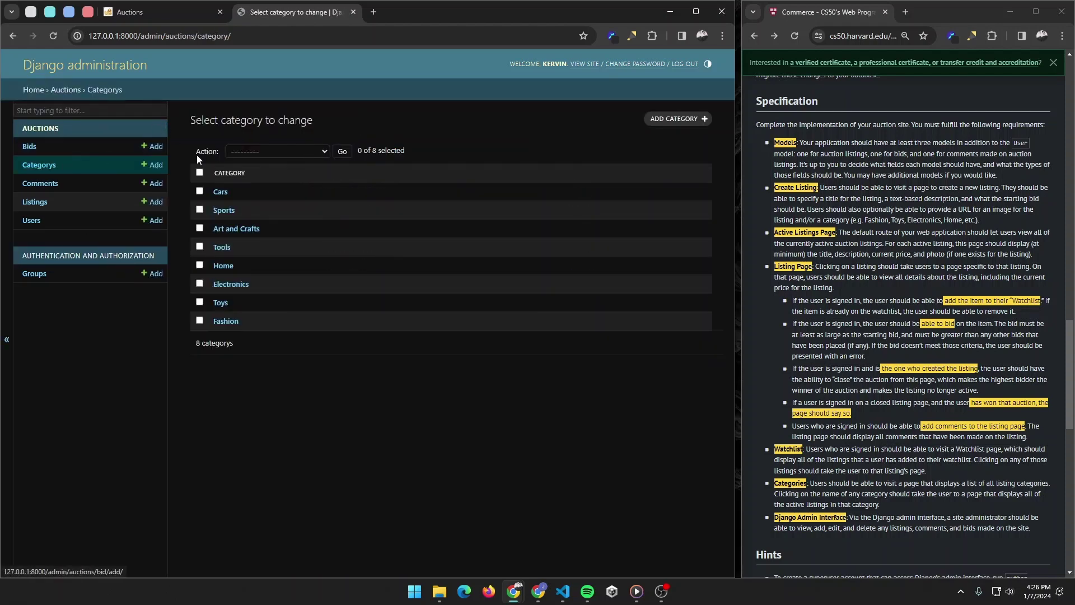
{"action": "left_click", "coordinate": [42, 202]}
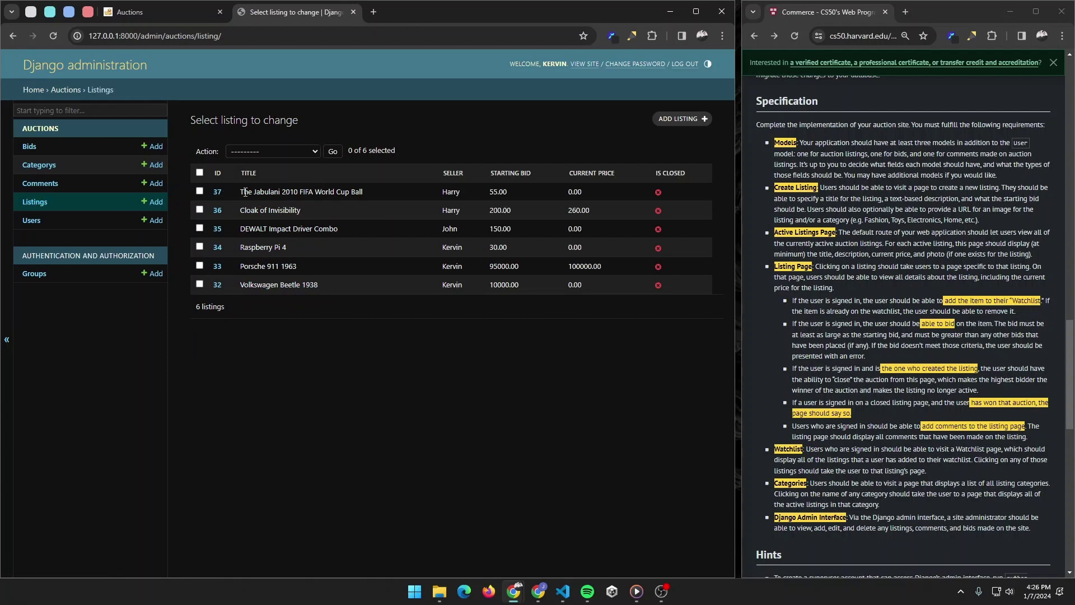
{"action": "left_click", "coordinate": [218, 192]}
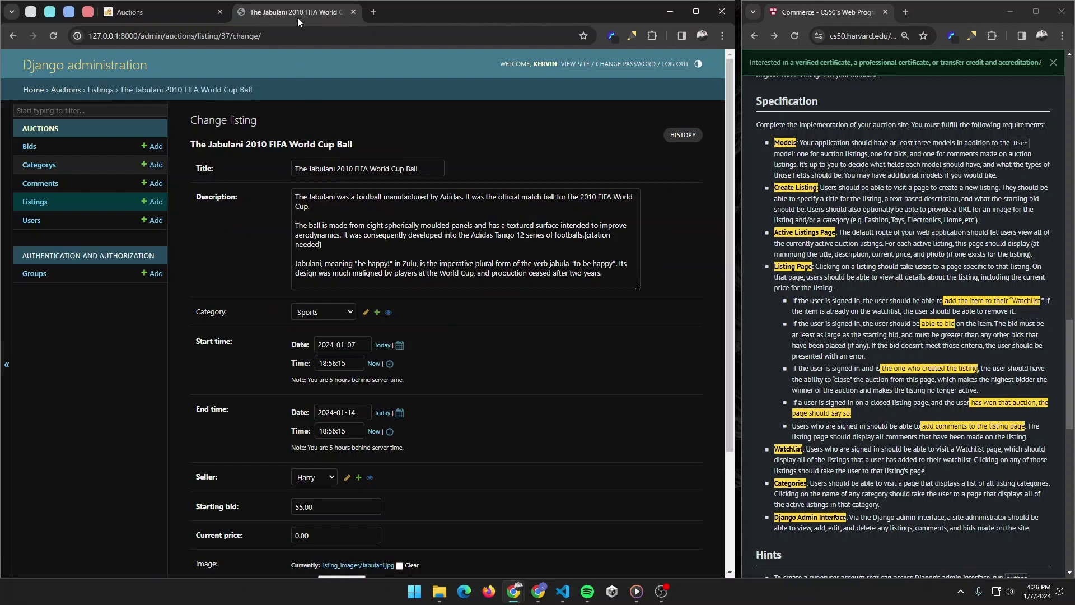
{"action": "left_click", "coordinate": [161, 12]}
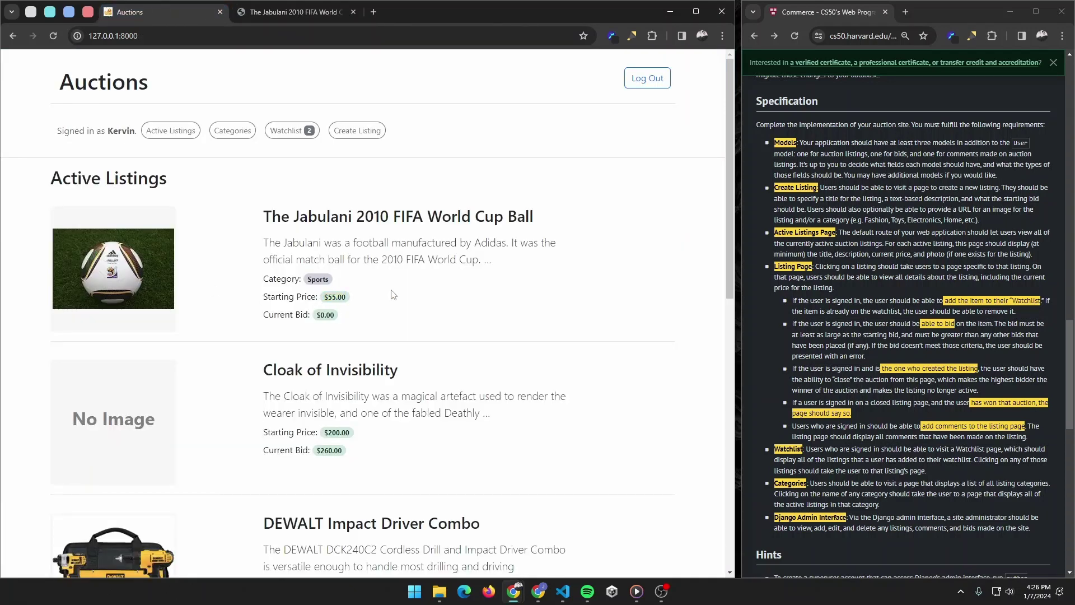
{"action": "left_click", "coordinate": [289, 3]}
Step: Lower the Jabulani ball's starting bid from 55.00 to 50.00, save, and confirm it on the site
{"action": "scroll", "coordinate": [348, 345], "scroll_direction": "down", "scroll_amount": 4}
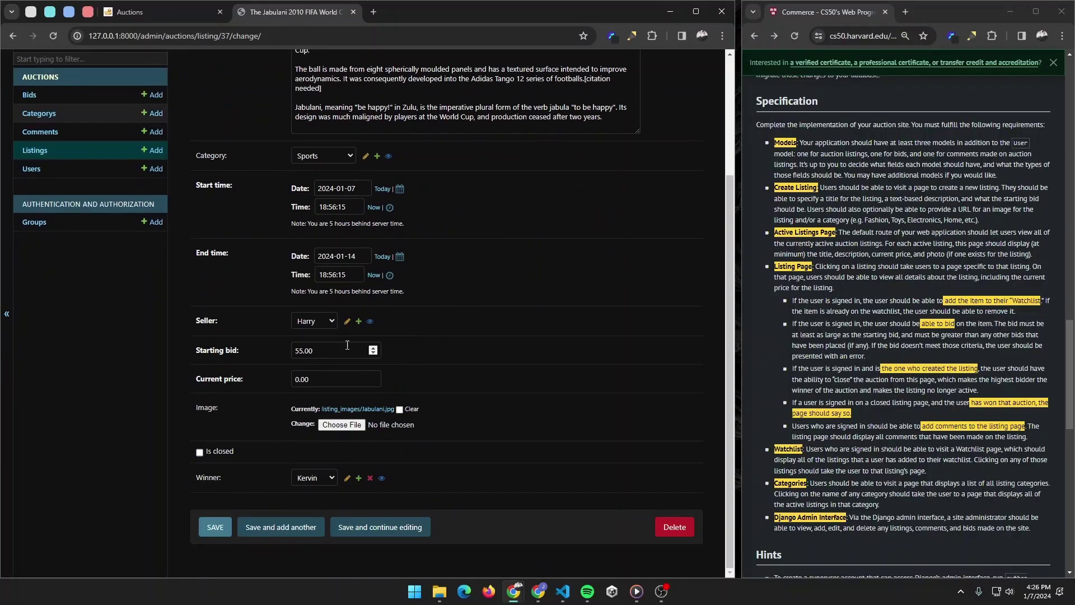
{"action": "left_click", "coordinate": [305, 350]}
{"action": "key", "text": "BackSpace"}
{"action": "type", "text": "0"}
{"action": "left_click", "coordinate": [215, 527]}
{"action": "left_click", "coordinate": [153, 12]}
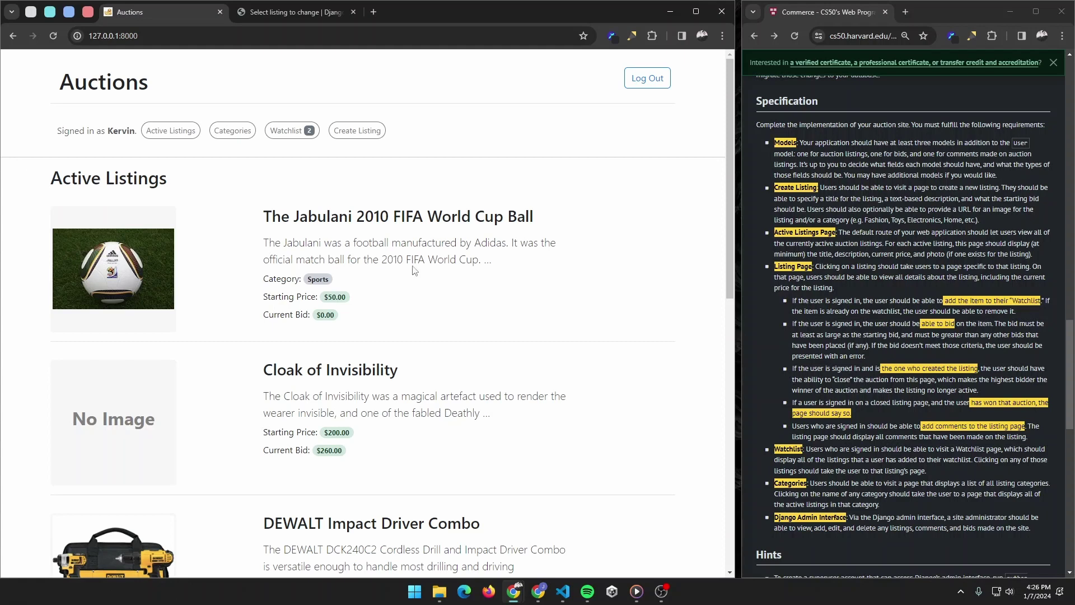
{"action": "left_click", "coordinate": [359, 130]}
Step: Enter the new listing's title 'CS50 Duck' and description 'The cs50 rubber duck'
{"action": "left_click", "coordinate": [207, 212]}
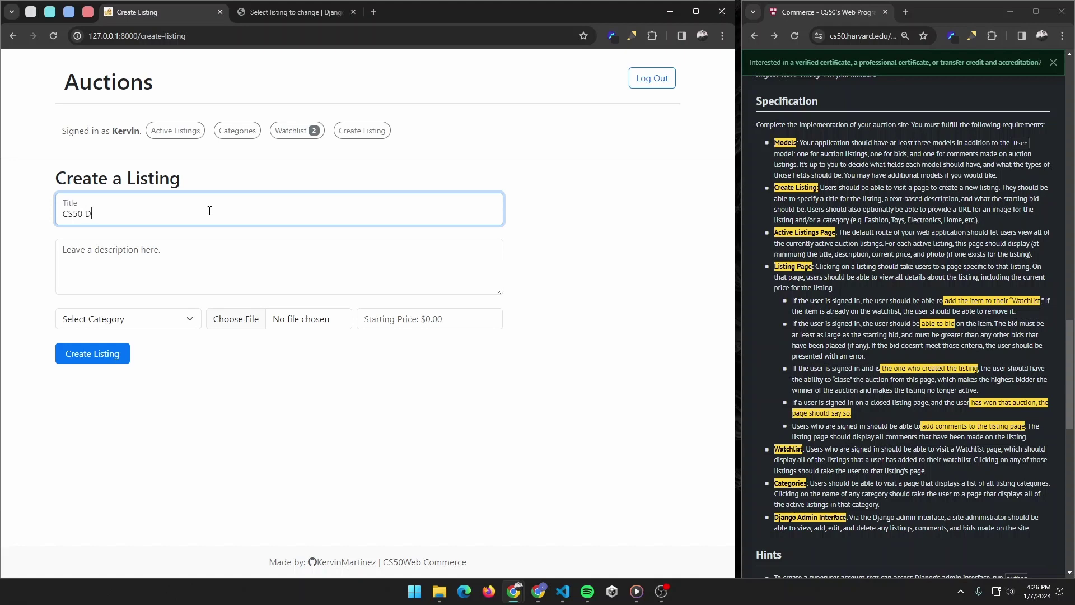
{"action": "type", "text": "CS50 Dcu"}
{"action": "key", "text": "BackSpace"}
{"action": "key", "text": "BackSpace"}
{"action": "type", "text": "udck"}
{"action": "key", "text": "Tab"}
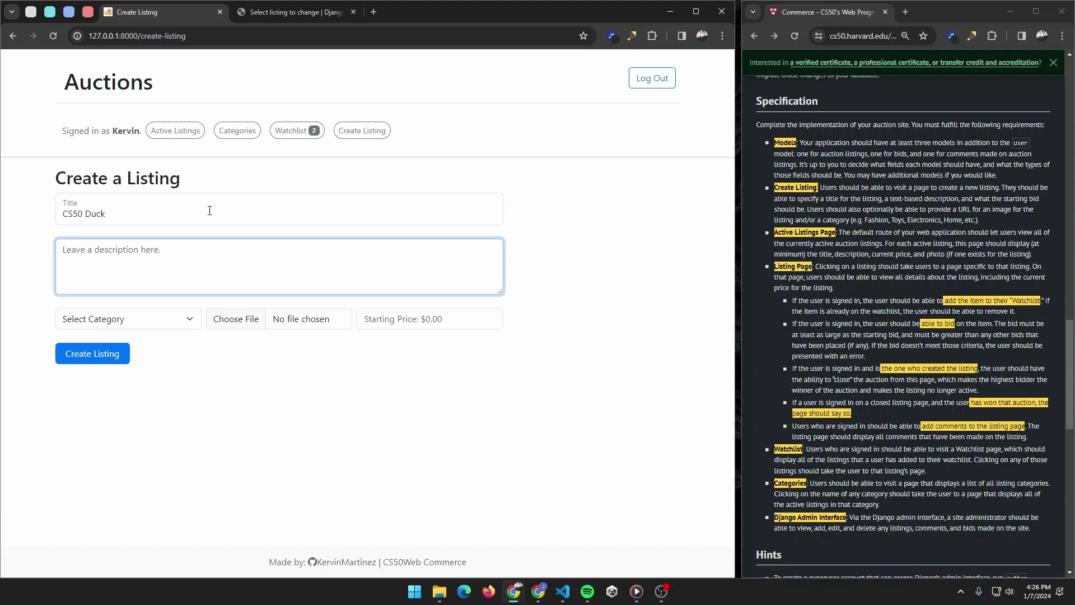
{"action": "type", "text": "The cs50 rubber duck"}
Step: Set category Toys, image cs50duck.jpg and starting price 50, then create the listing
{"action": "left_click", "coordinate": [168, 319]}
{"action": "left_click", "coordinate": [145, 360]}
{"action": "left_click", "coordinate": [249, 321]}
{"action": "double_click", "coordinate": [232, 186]}
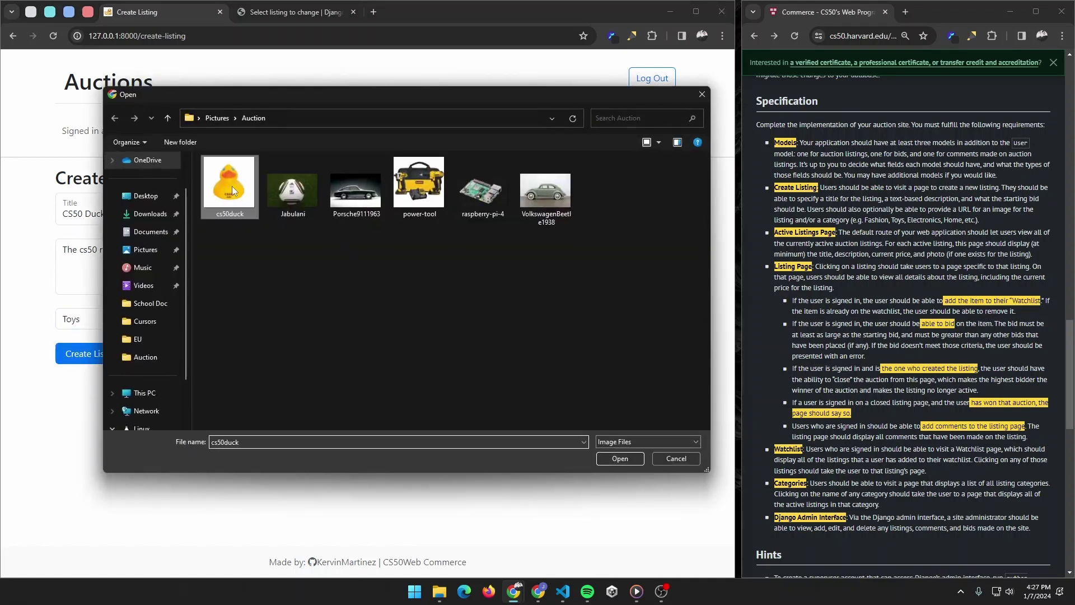
{"action": "left_click", "coordinate": [419, 321]}
{"action": "type", "text": "50"}
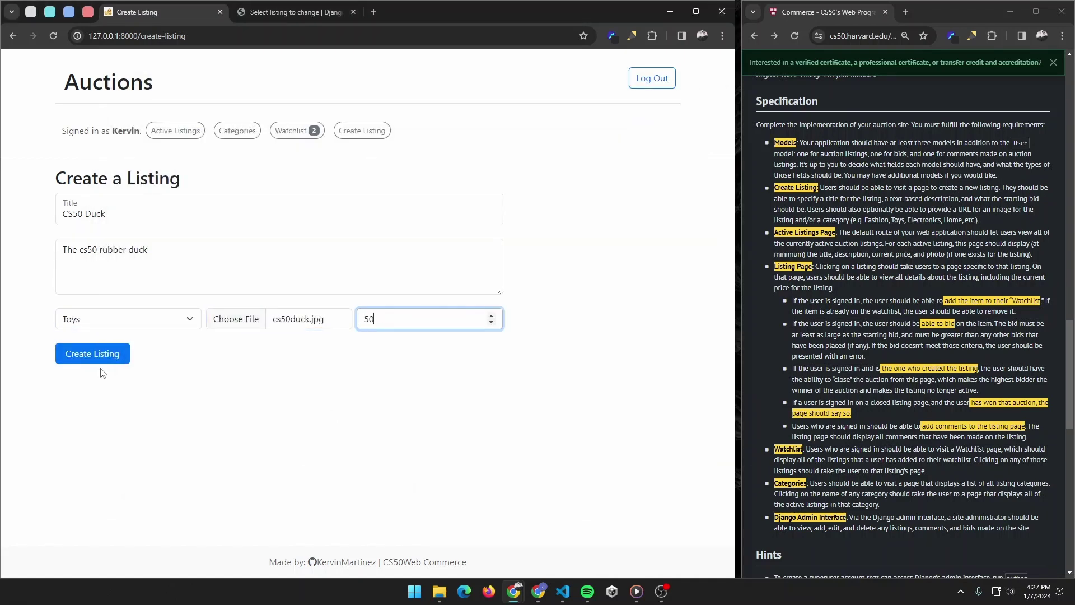
{"action": "left_click", "coordinate": [98, 355]}
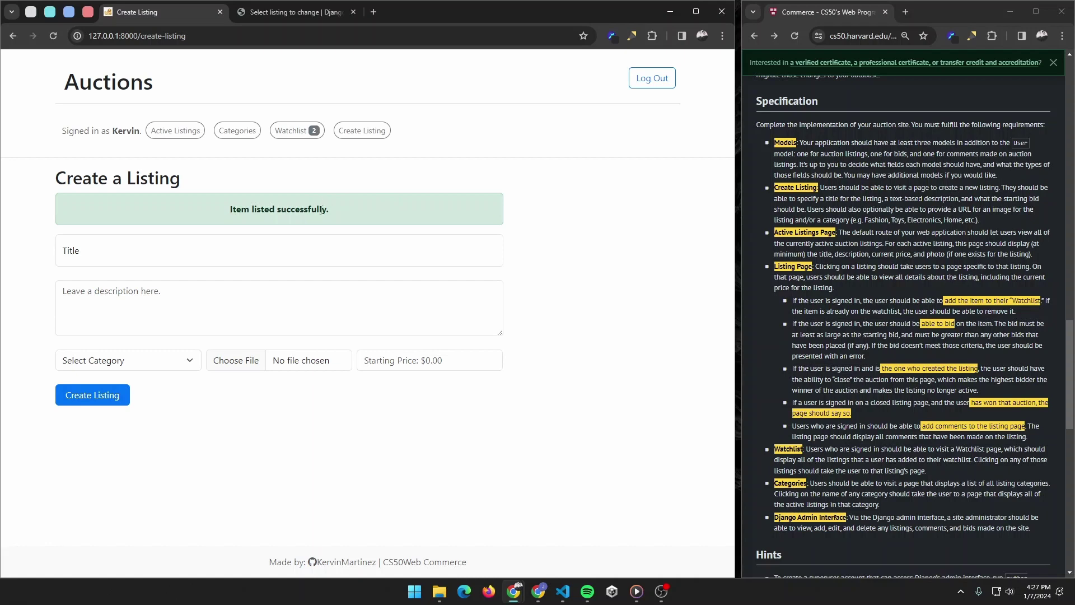
Step: Return to Active Listings and open the Jabulani ball's listing page
{"action": "left_click", "coordinate": [178, 134]}
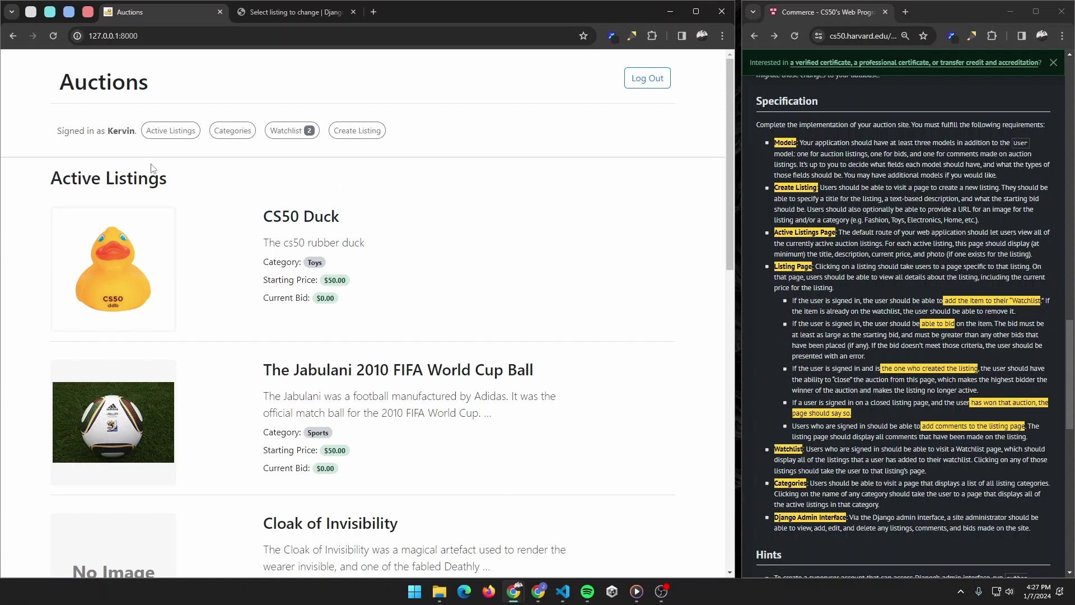
{"action": "scroll", "coordinate": [448, 228], "scroll_direction": "down", "scroll_amount": 2}
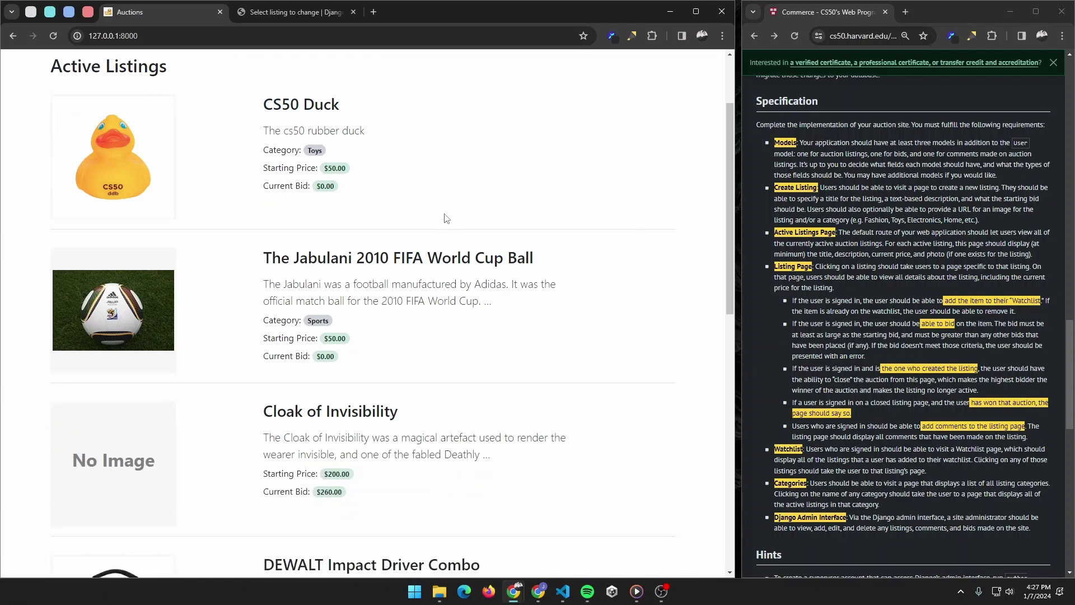
{"action": "scroll", "coordinate": [446, 190], "scroll_direction": "down", "scroll_amount": 5}
{"action": "scroll", "coordinate": [403, 205], "scroll_direction": "down", "scroll_amount": 5}
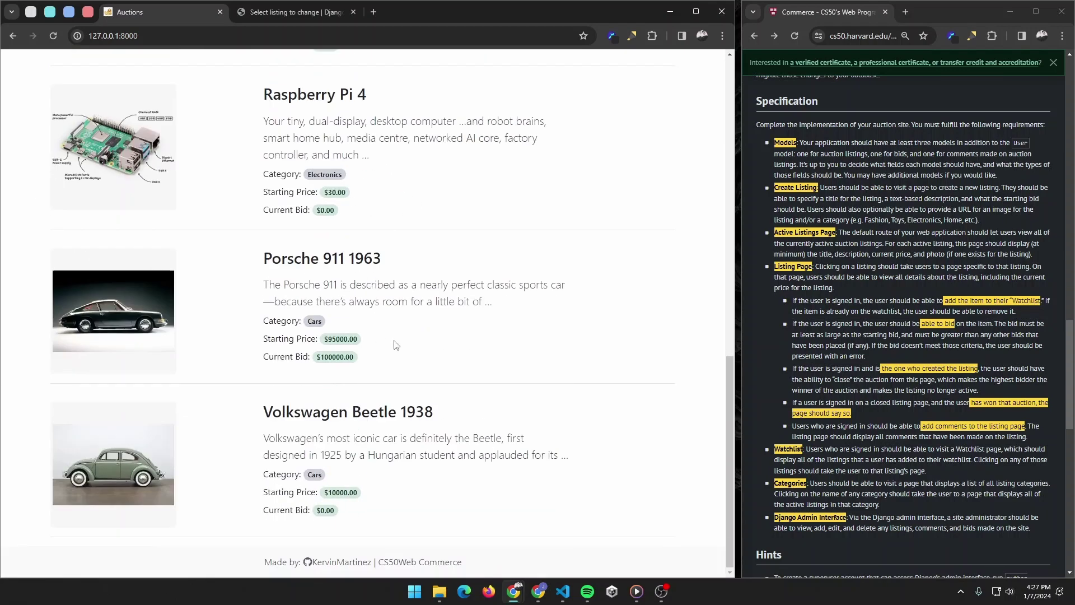
{"action": "scroll", "coordinate": [394, 343], "scroll_direction": "up", "scroll_amount": 13}
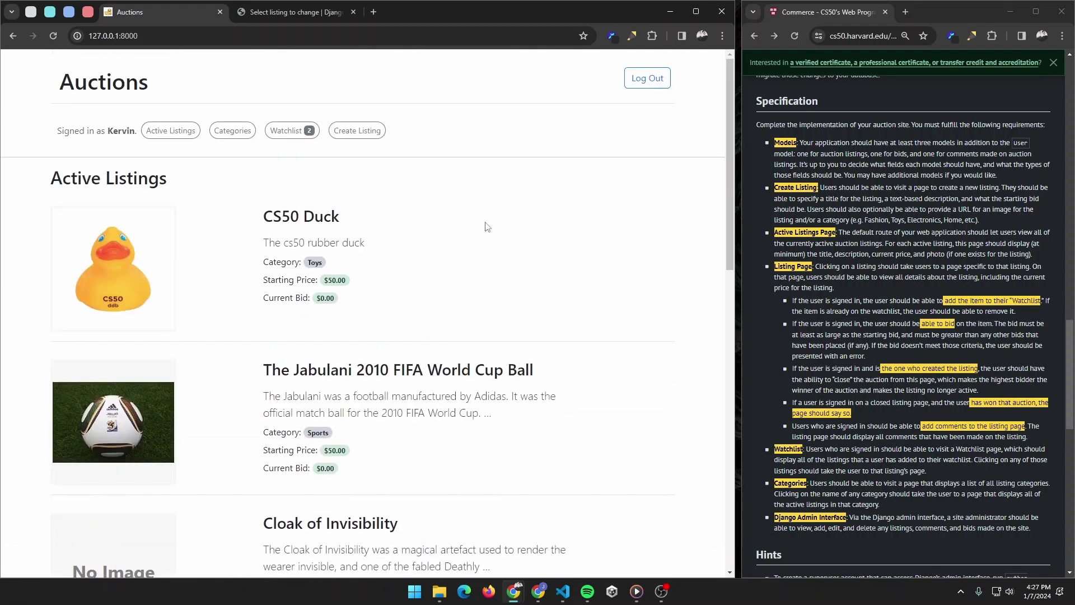
{"action": "scroll", "coordinate": [485, 225], "scroll_direction": "down", "scroll_amount": 1}
{"action": "left_click", "coordinate": [390, 322]}
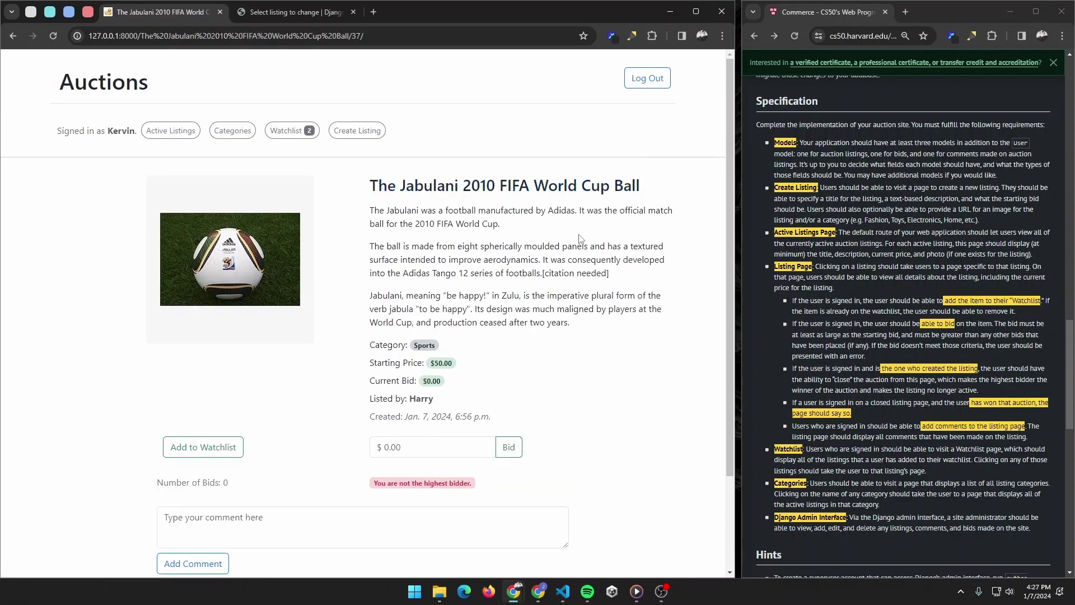
Step: Look over the Jabulani listing page, then log out of the site
{"action": "scroll", "coordinate": [532, 322], "scroll_direction": "down", "scroll_amount": 3}
{"action": "scroll", "coordinate": [576, 355], "scroll_direction": "up", "scroll_amount": 3}
{"action": "scroll", "coordinate": [420, 409], "scroll_direction": "down", "scroll_amount": 3}
{"action": "scroll", "coordinate": [560, 364], "scroll_direction": "up", "scroll_amount": 3}
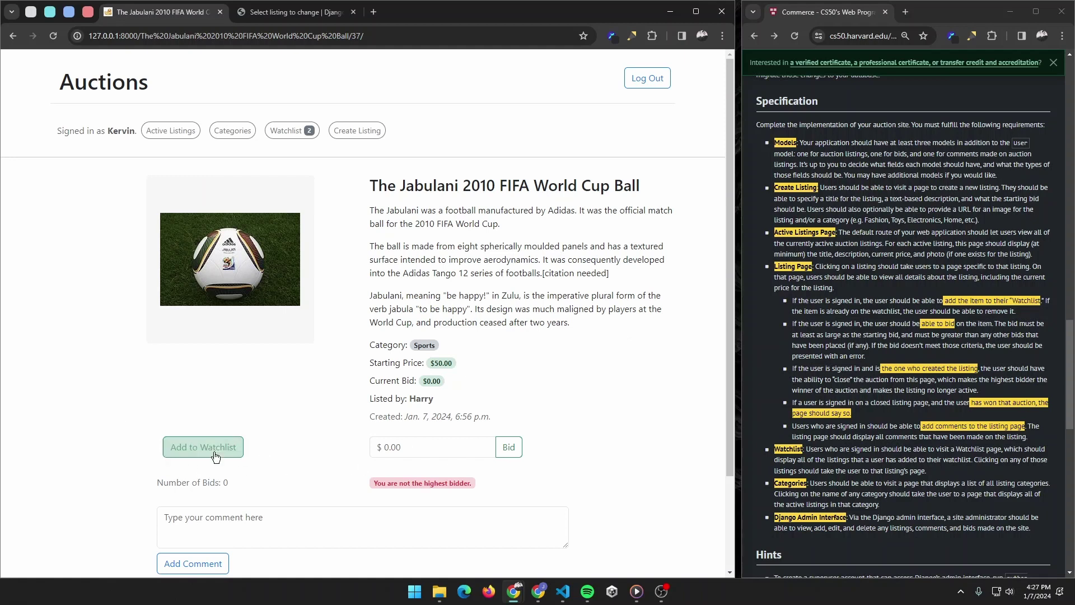
{"action": "scroll", "coordinate": [241, 386], "scroll_direction": "down", "scroll_amount": 2}
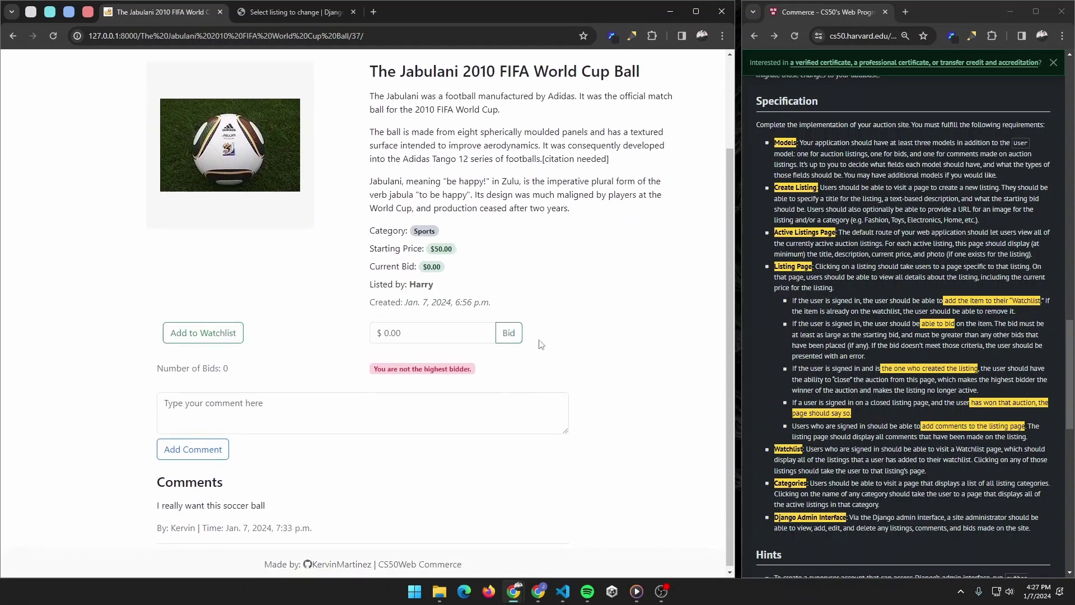
{"action": "scroll", "coordinate": [426, 224], "scroll_direction": "up", "scroll_amount": 2}
{"action": "left_click", "coordinate": [644, 77]}
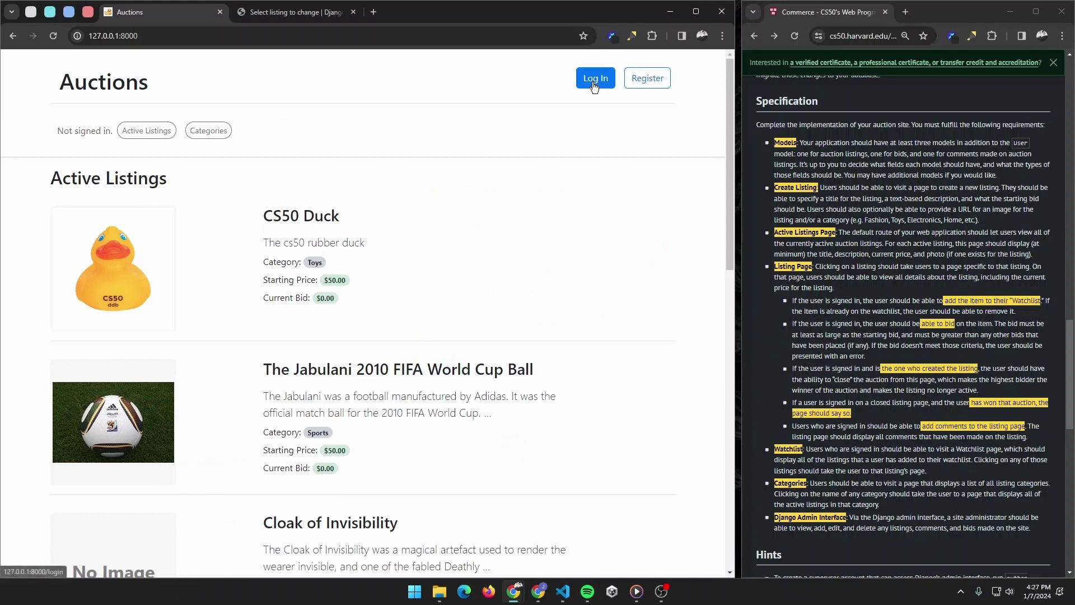
Step: View the Jabulani listing signed out, log in with the user's credentials, and reopen the listing
{"action": "scroll", "coordinate": [574, 242], "scroll_direction": "down", "scroll_amount": 2}
{"action": "left_click", "coordinate": [574, 242]}
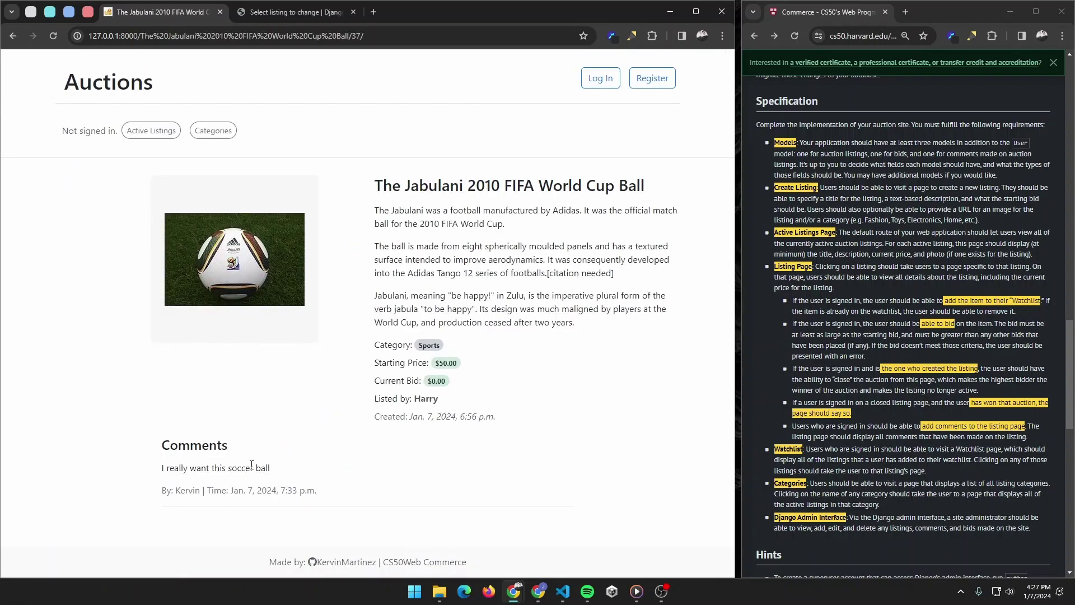
{"action": "left_click", "coordinate": [588, 80]}
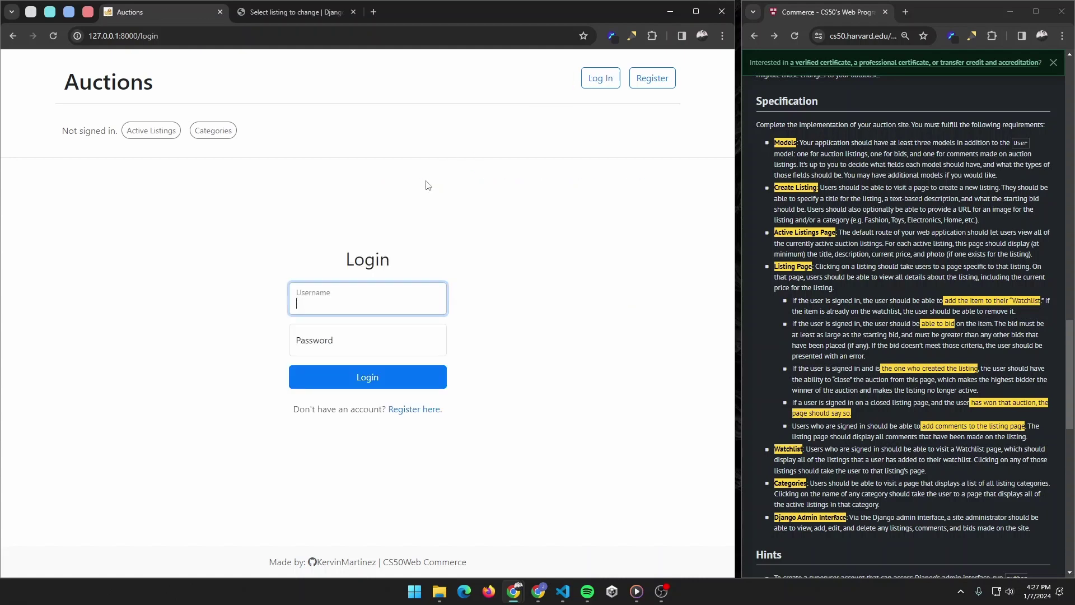
{"action": "key", "text": "Tab"}
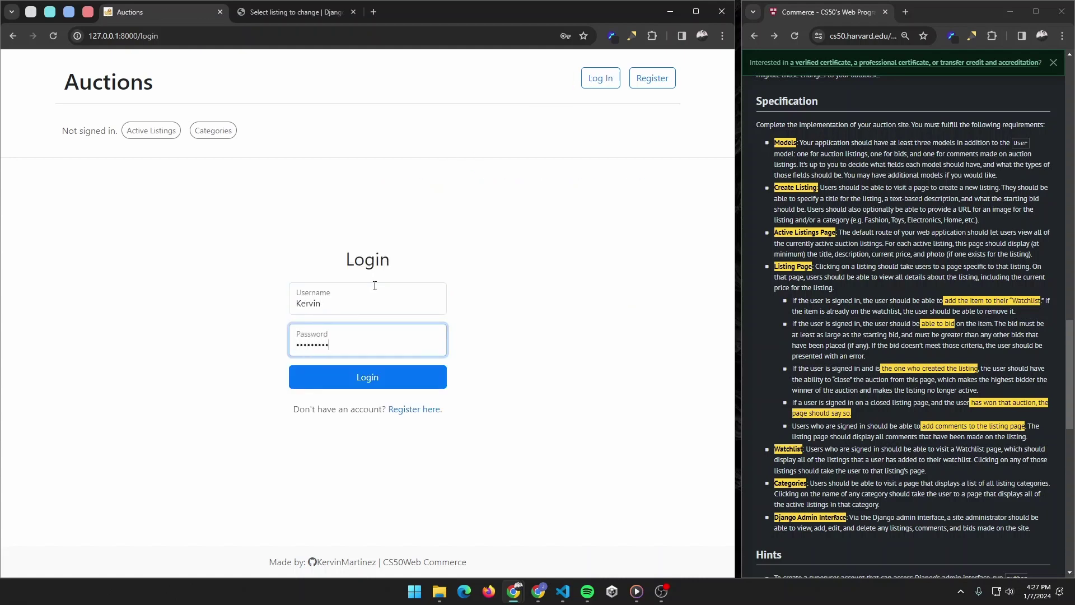
{"action": "key", "text": "Return"}
{"action": "left_click", "coordinate": [428, 370]}
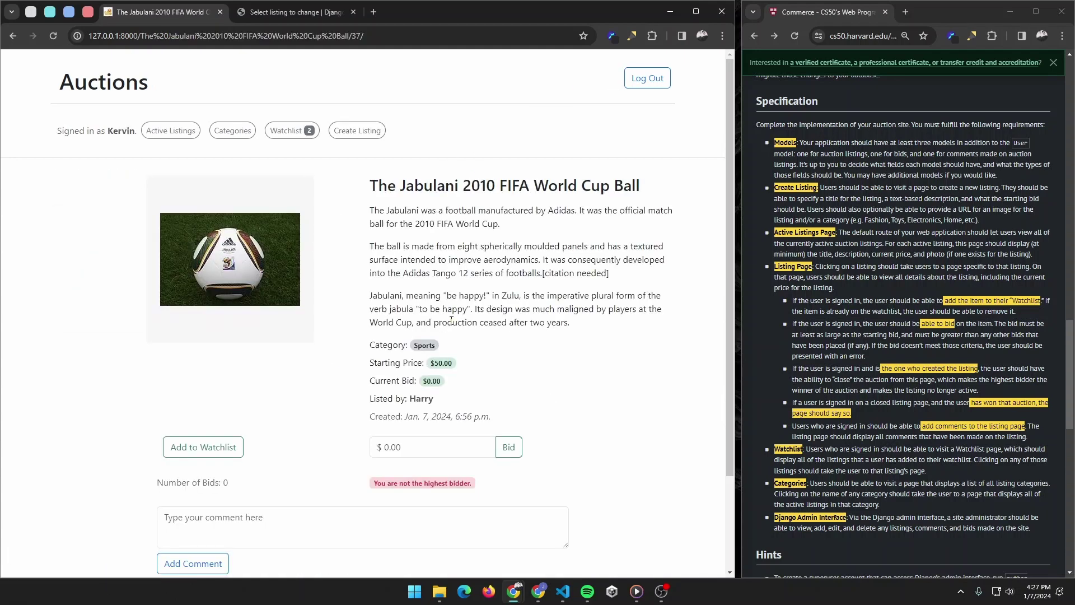
Step: Add the Jabulani ball to the watchlist and view the watchlist page
{"action": "scroll", "coordinate": [451, 320], "scroll_direction": "down", "scroll_amount": 2}
{"action": "scroll", "coordinate": [207, 454], "scroll_direction": "up", "scroll_amount": 2}
{"action": "left_click", "coordinate": [193, 451]}
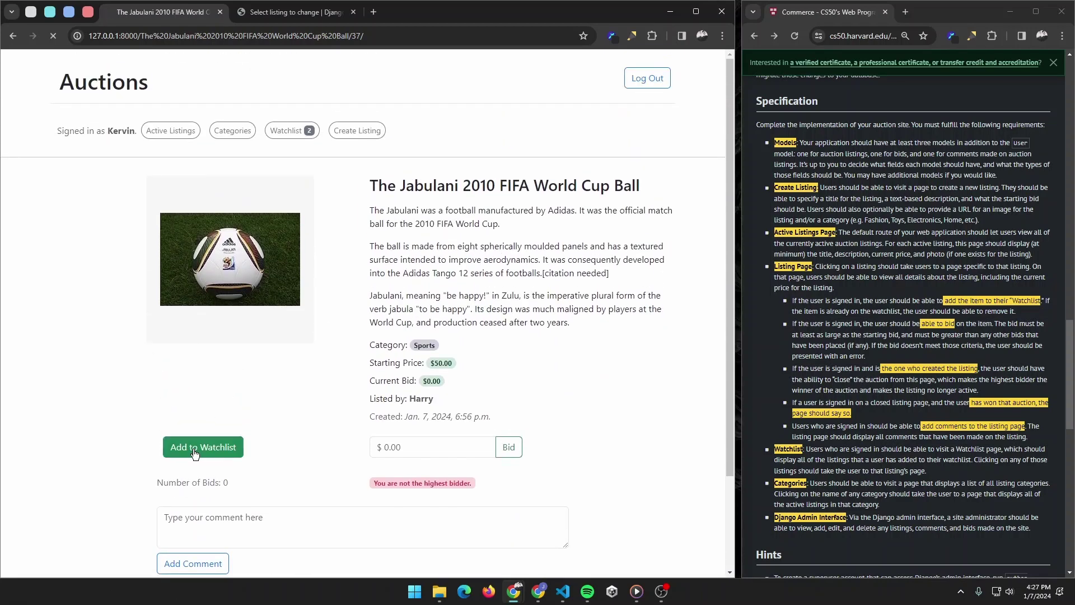
{"action": "left_click", "coordinate": [279, 132]}
{"action": "scroll", "coordinate": [379, 384], "scroll_direction": "down", "scroll_amount": 2}
{"action": "scroll", "coordinate": [379, 384], "scroll_direction": "up", "scroll_amount": 2}
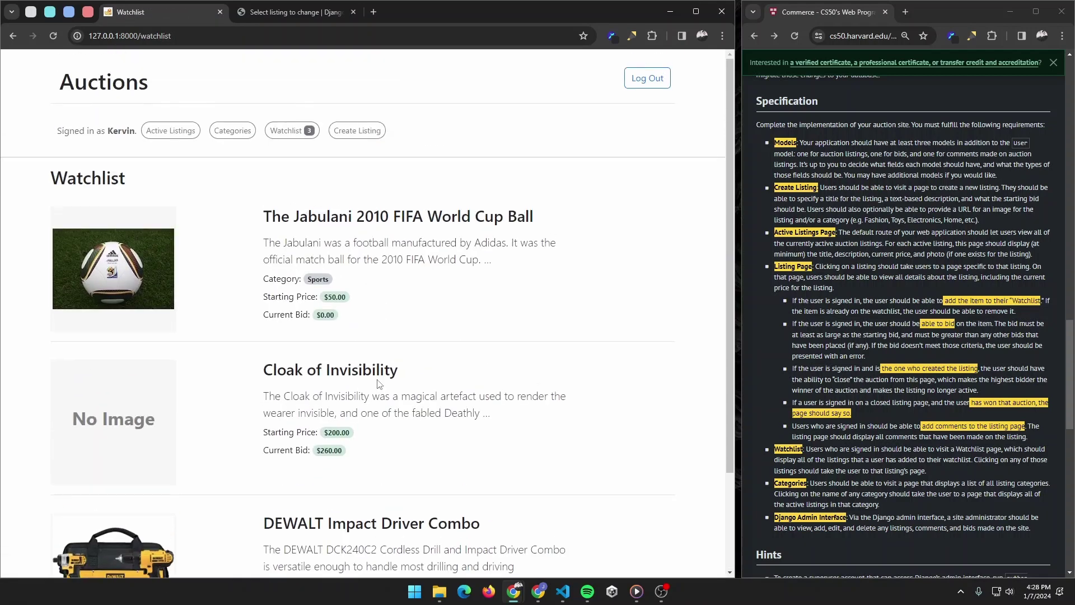
{"action": "scroll", "coordinate": [370, 375], "scroll_direction": "down", "scroll_amount": 2}
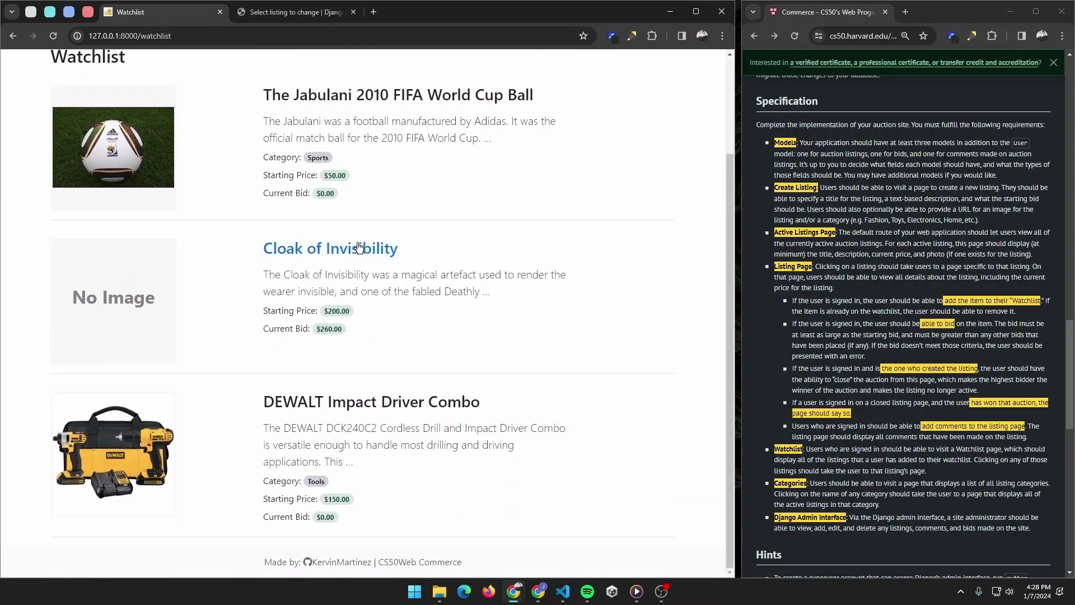
Step: Remove the DEWALT Impact Driver Combo from the watchlist and recheck the watchlist
{"action": "left_click", "coordinate": [359, 404]}
{"action": "scroll", "coordinate": [366, 322], "scroll_direction": "down", "scroll_amount": 5}
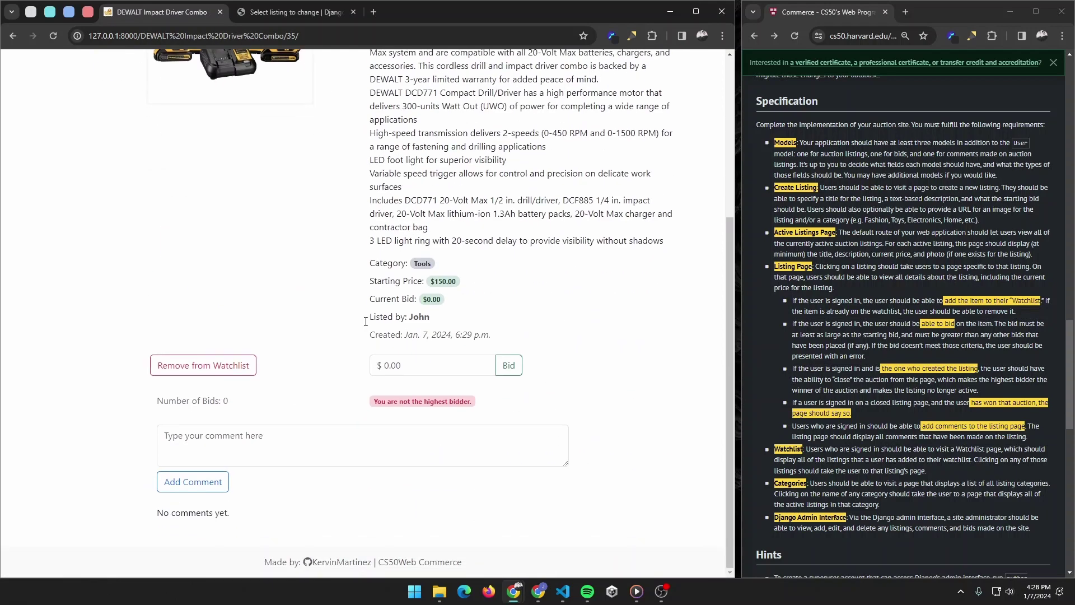
{"action": "left_click", "coordinate": [203, 365]}
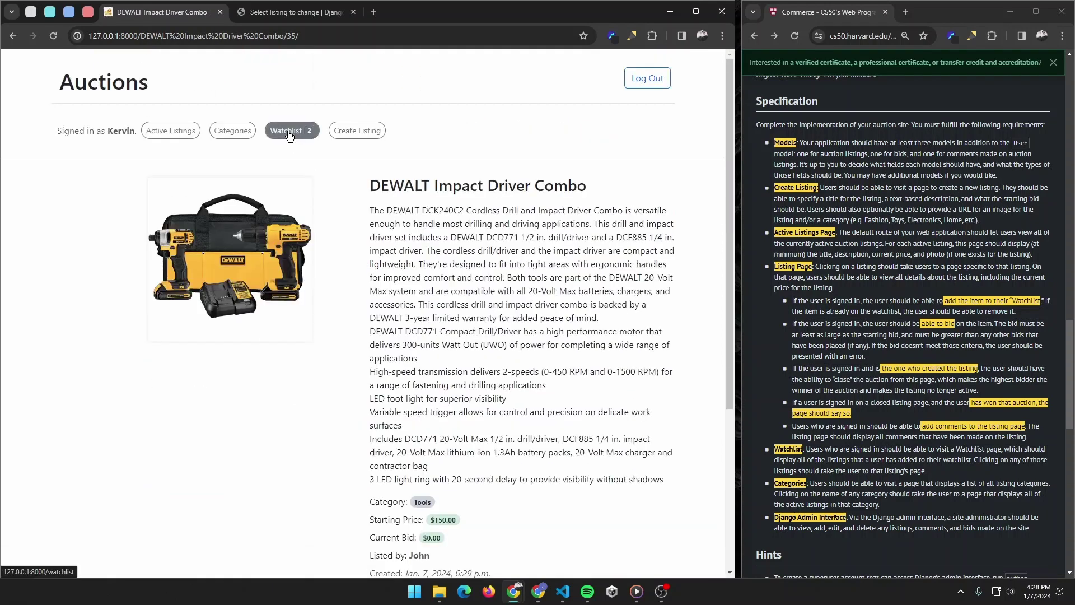
{"action": "left_click", "coordinate": [291, 131]}
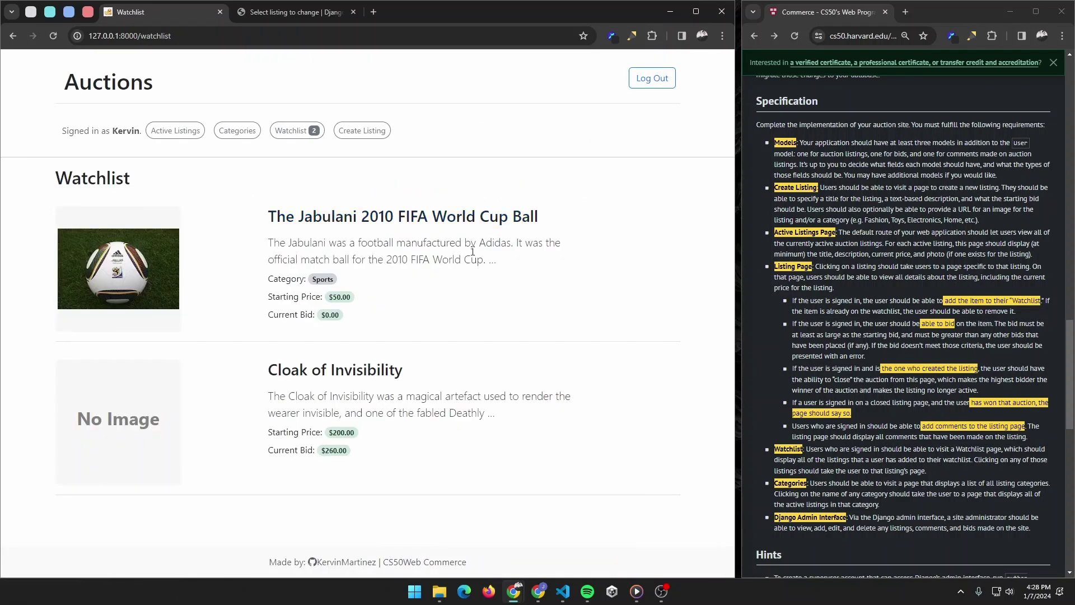
Step: On the Jabulani ball listing, bid $40, then bid $50
{"action": "left_click", "coordinate": [403, 218]}
{"action": "scroll", "coordinate": [629, 351], "scroll_direction": "down", "scroll_amount": 1}
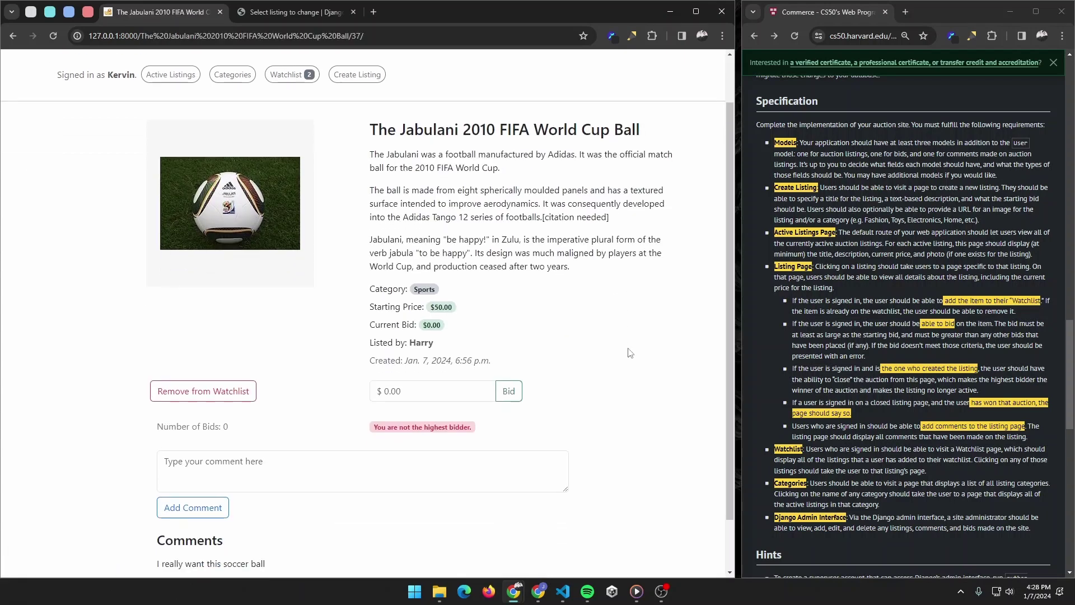
{"action": "left_click", "coordinate": [418, 393]}
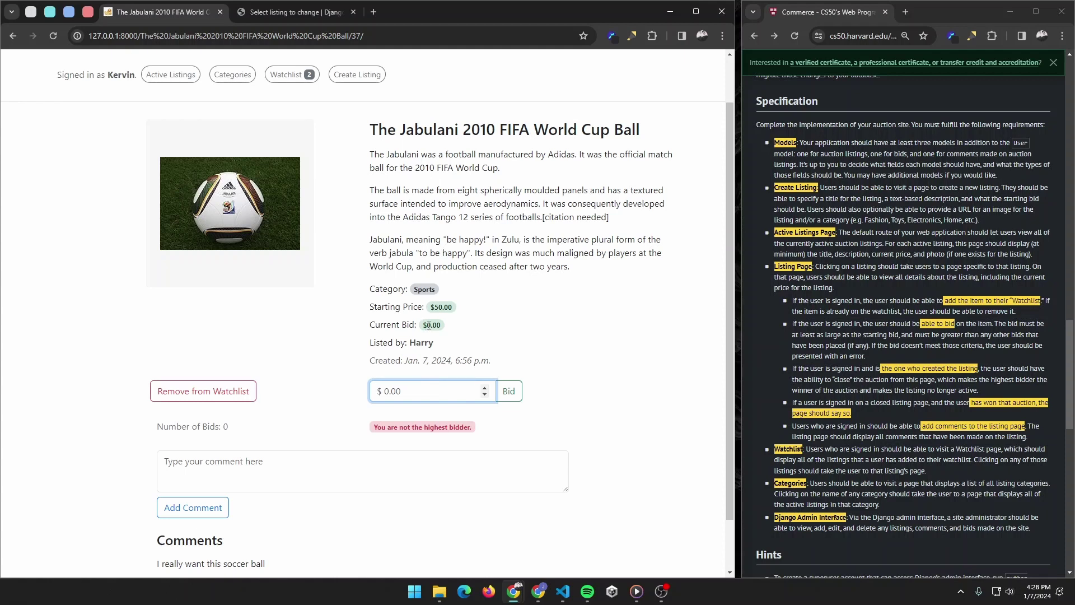
{"action": "left_click", "coordinate": [233, 431]}
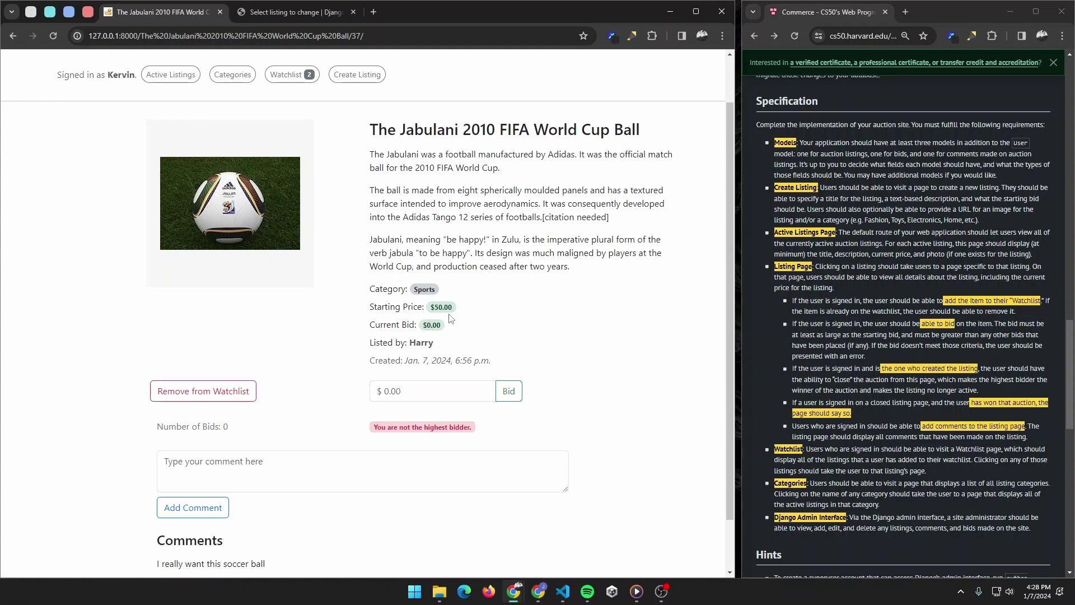
{"action": "left_click", "coordinate": [417, 396]}
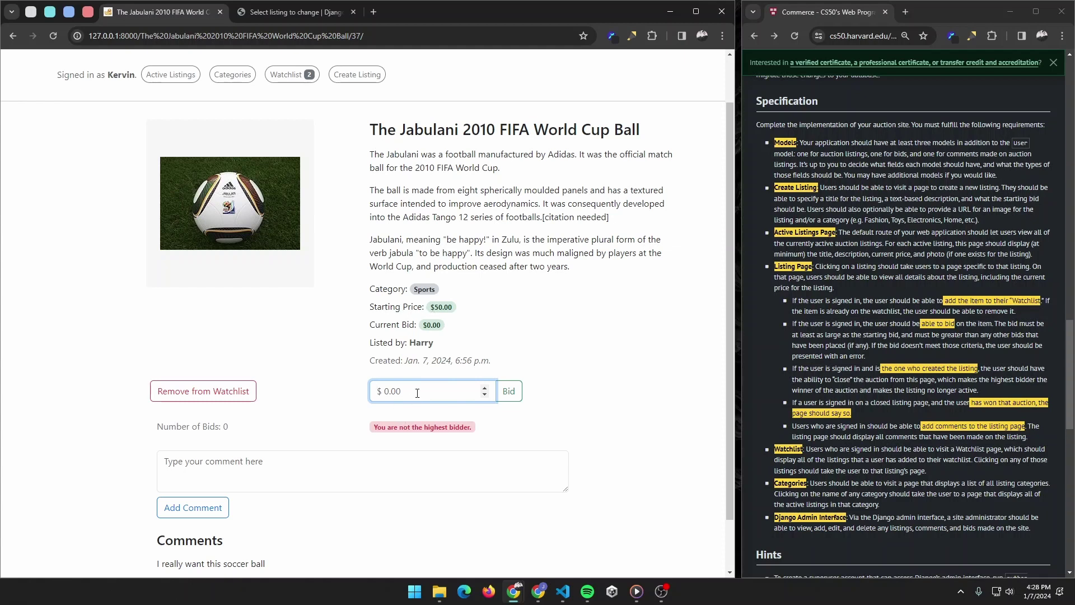
{"action": "type", "text": "40"}
{"action": "left_click", "coordinate": [521, 401]}
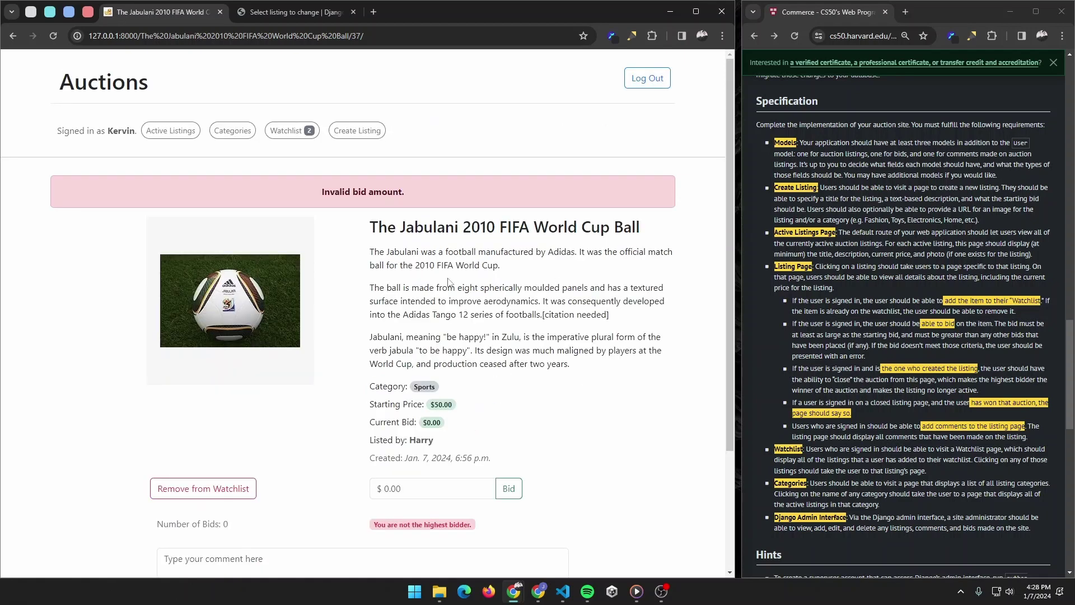
{"action": "scroll", "coordinate": [415, 427], "scroll_direction": "down", "scroll_amount": 2}
{"action": "left_click", "coordinate": [417, 378]}
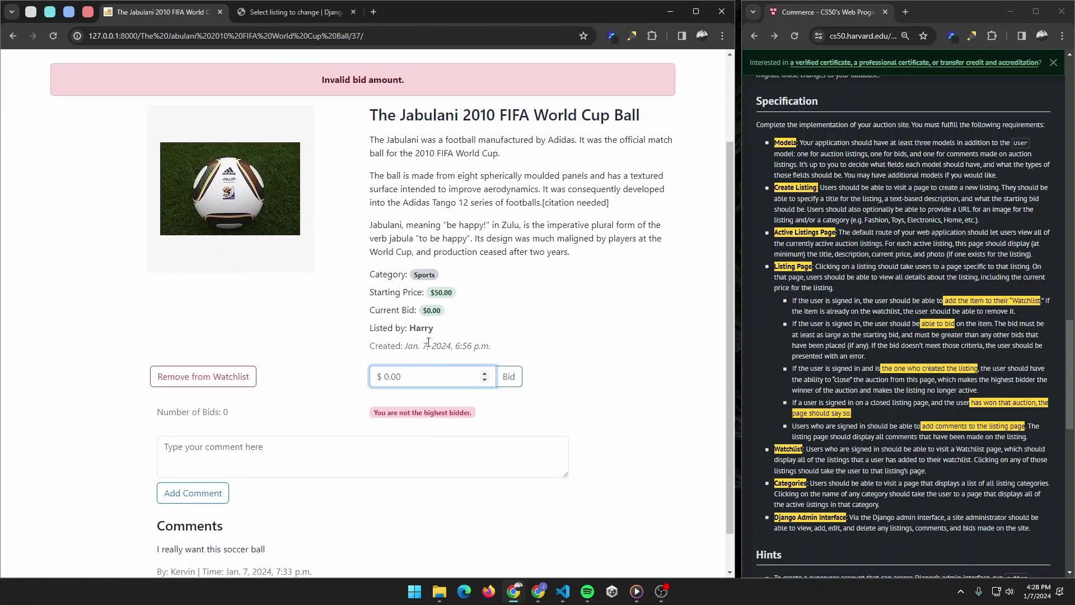
{"action": "type", "text": "50"}
{"action": "left_click", "coordinate": [515, 382]}
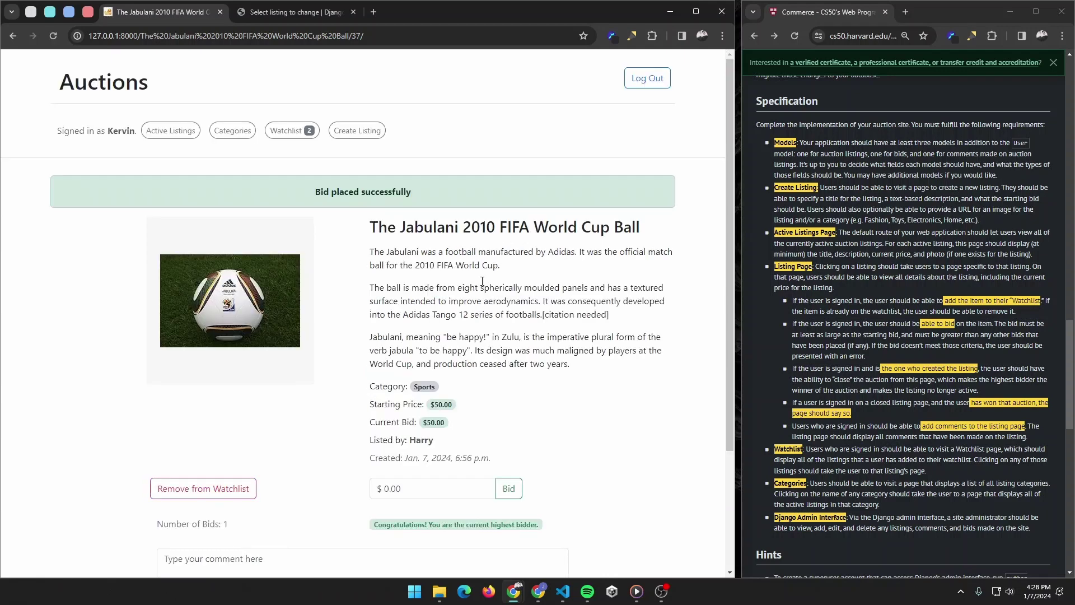
Step: Bid $260 then $270 on the Cloak of Invisibility and return to Active Listings
{"action": "scroll", "coordinate": [658, 340], "scroll_direction": "down", "scroll_amount": 2}
{"action": "scroll", "coordinate": [283, 183], "scroll_direction": "up", "scroll_amount": 2}
{"action": "left_click", "coordinate": [171, 131]}
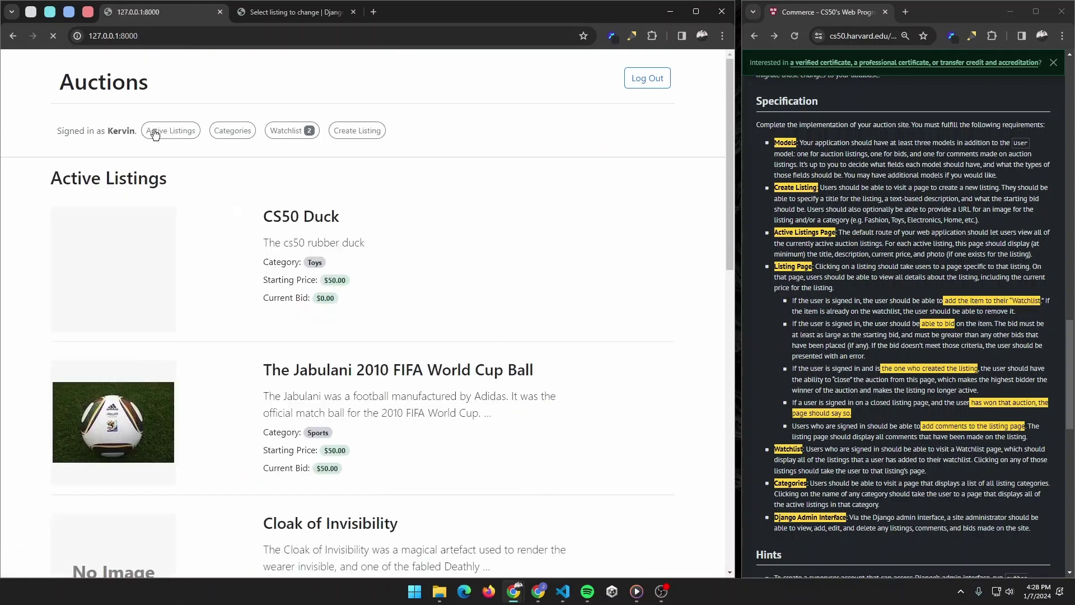
{"action": "scroll", "coordinate": [553, 293], "scroll_direction": "down", "scroll_amount": 2}
{"action": "scroll", "coordinate": [553, 294], "scroll_direction": "down", "scroll_amount": 2}
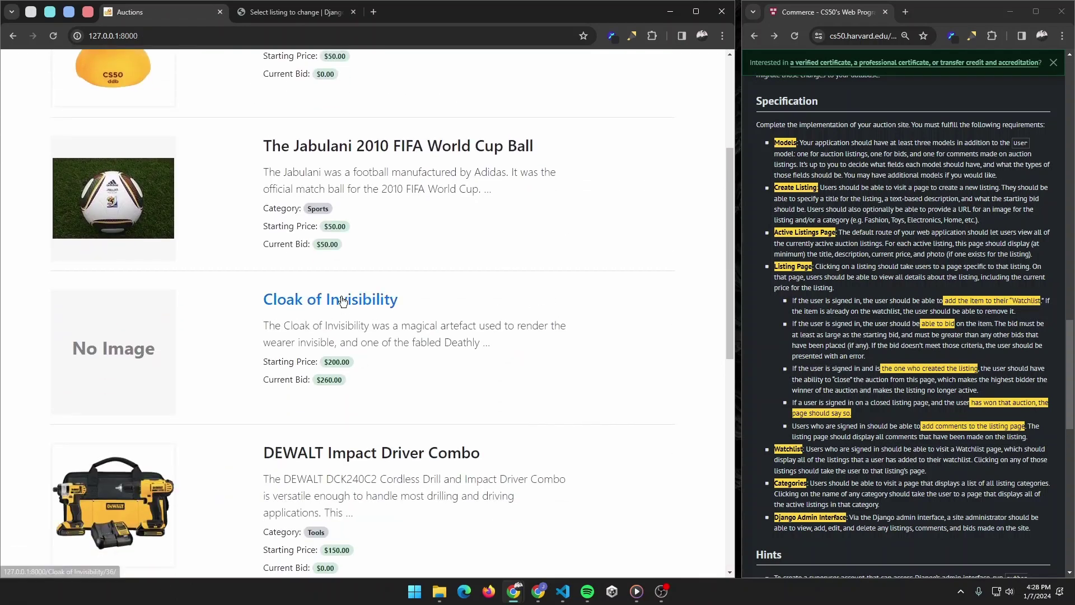
{"action": "left_click", "coordinate": [336, 301]}
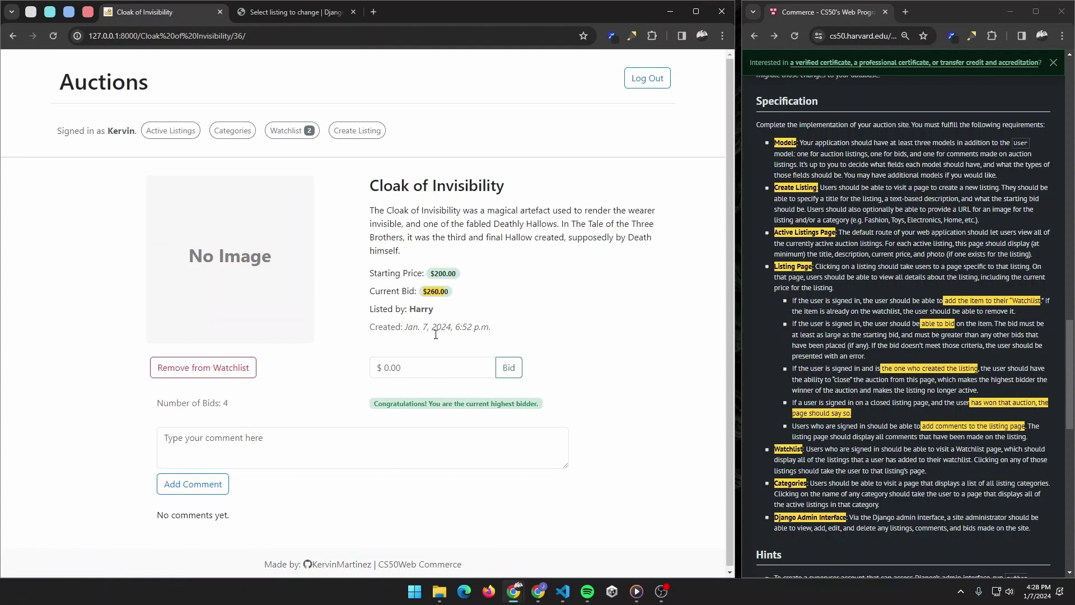
{"action": "left_click", "coordinate": [426, 367]}
{"action": "type", "text": "2"}
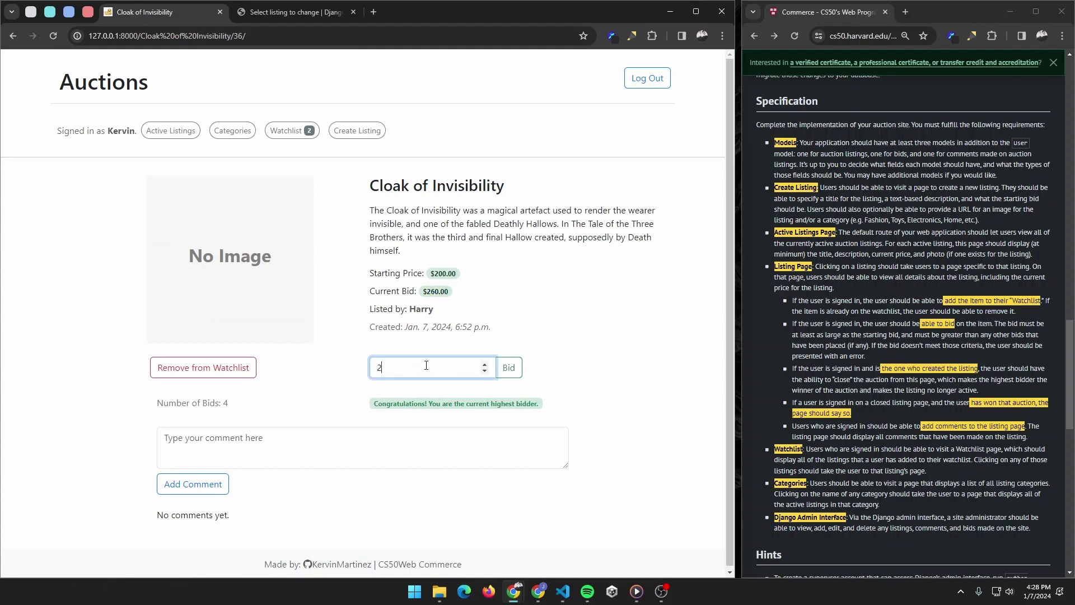
{"action": "type", "text": "60"}
{"action": "left_click", "coordinate": [509, 368]}
{"action": "left_click", "coordinate": [418, 402]}
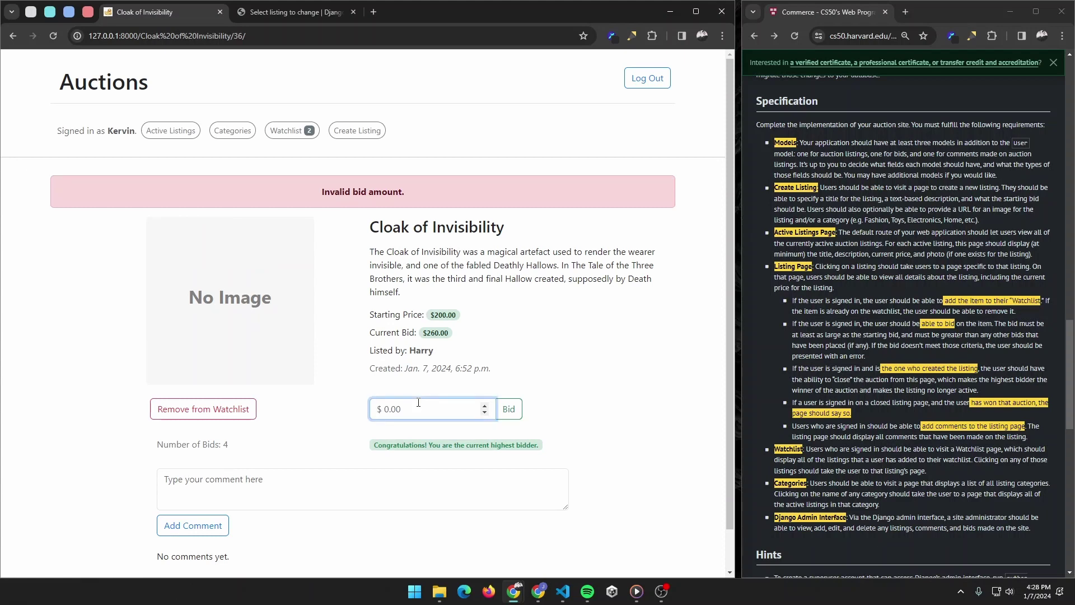
{"action": "type", "text": "270"}
{"action": "left_click", "coordinate": [508, 409]}
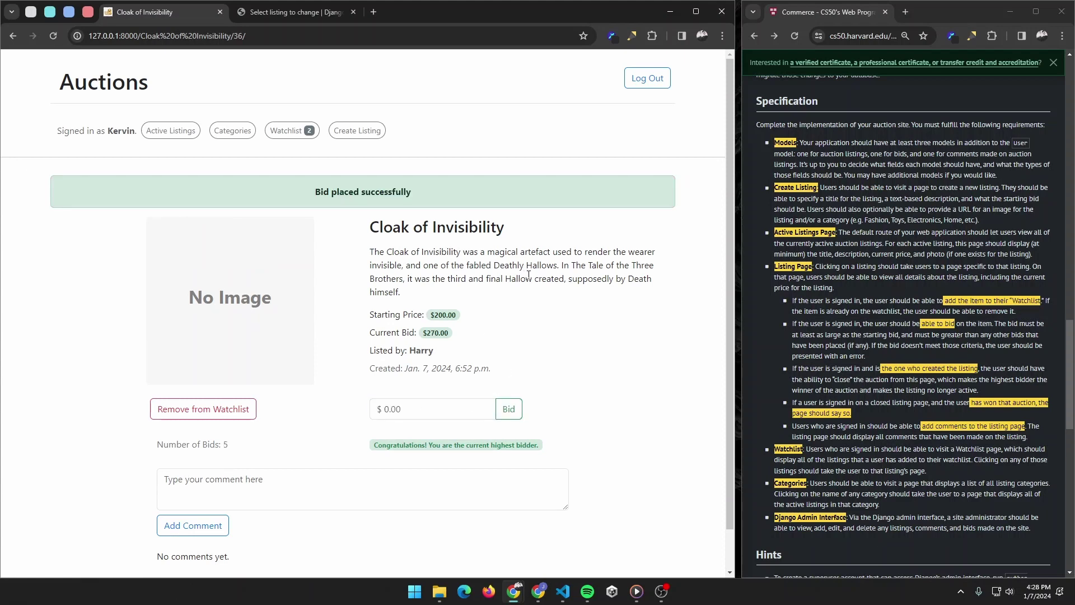
{"action": "left_click", "coordinate": [171, 130]}
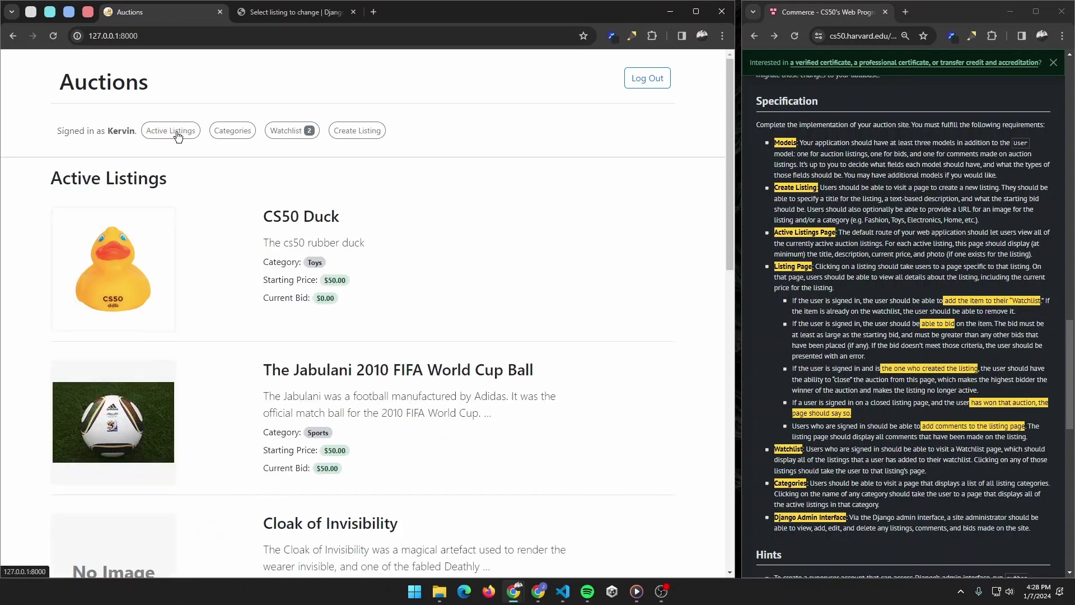
Step: Glance at the Jabulani ball listing and return to Active Listings
{"action": "left_click", "coordinate": [402, 374]}
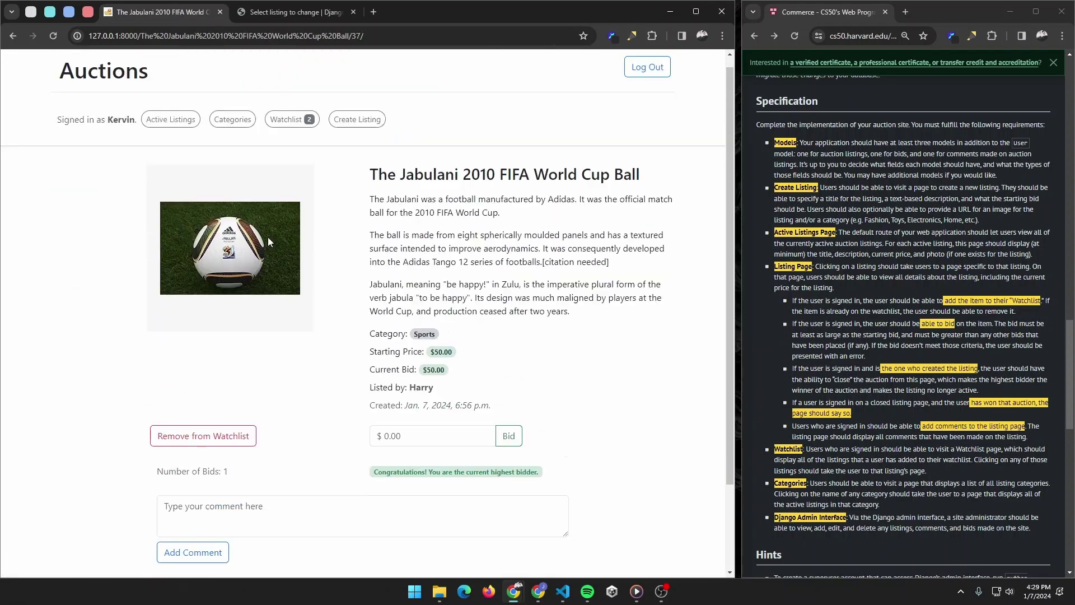
{"action": "left_click", "coordinate": [171, 130]}
{"action": "scroll", "coordinate": [490, 295], "scroll_direction": "down", "scroll_amount": 14}
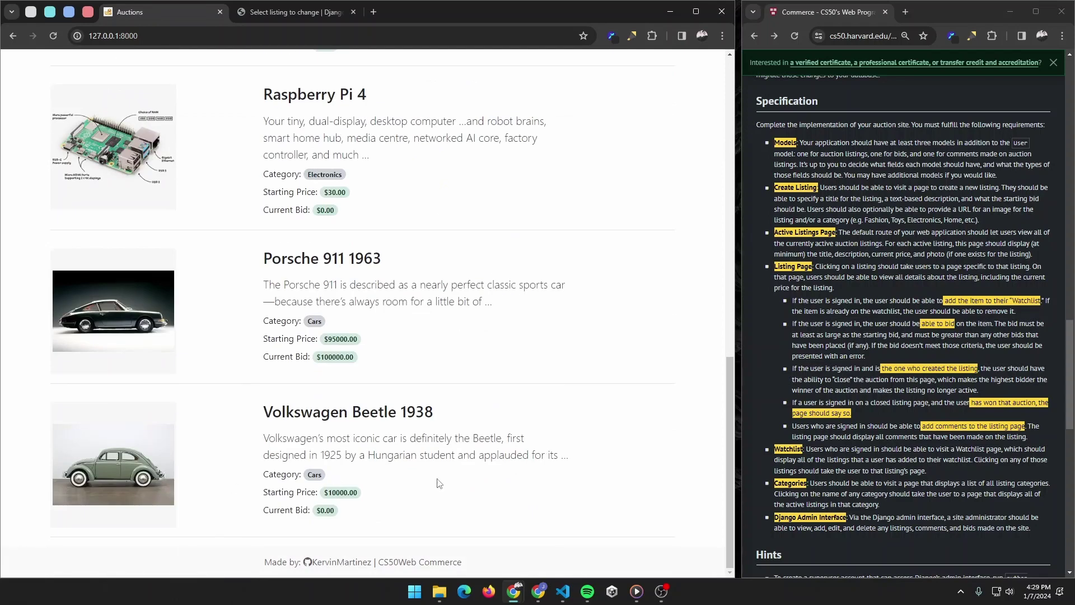
{"action": "scroll", "coordinate": [508, 414], "scroll_direction": "up", "scroll_amount": 4}
Step: Close the Raspberry Pi 4 auction and confirm it left Active Listings
{"action": "left_click", "coordinate": [331, 262]}
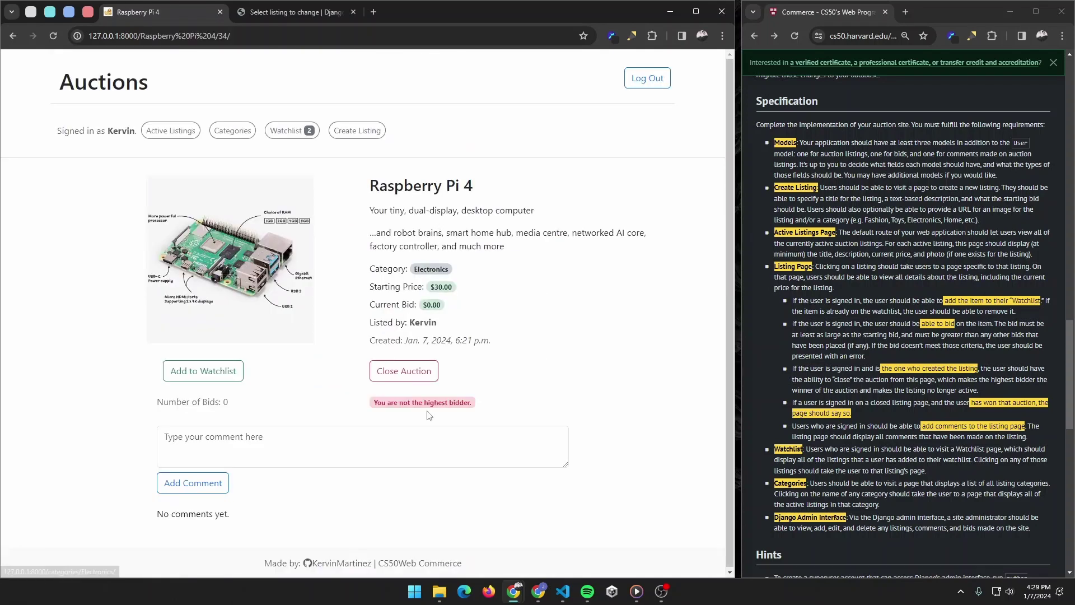
{"action": "left_click", "coordinate": [393, 373]}
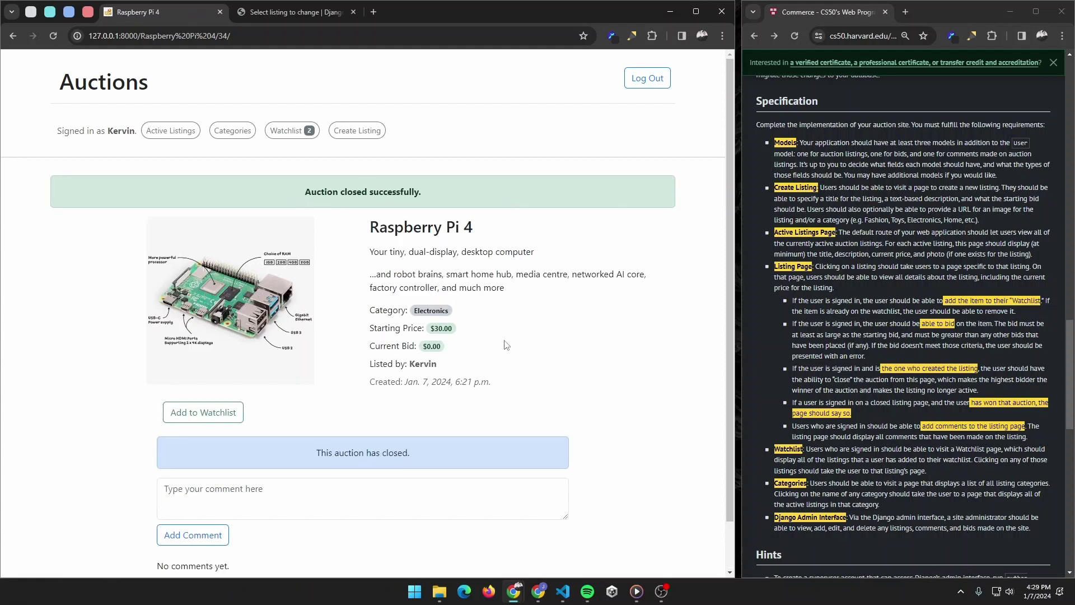
{"action": "scroll", "coordinate": [513, 308], "scroll_direction": "down", "scroll_amount": 1}
{"action": "scroll", "coordinate": [392, 224], "scroll_direction": "up", "scroll_amount": 1}
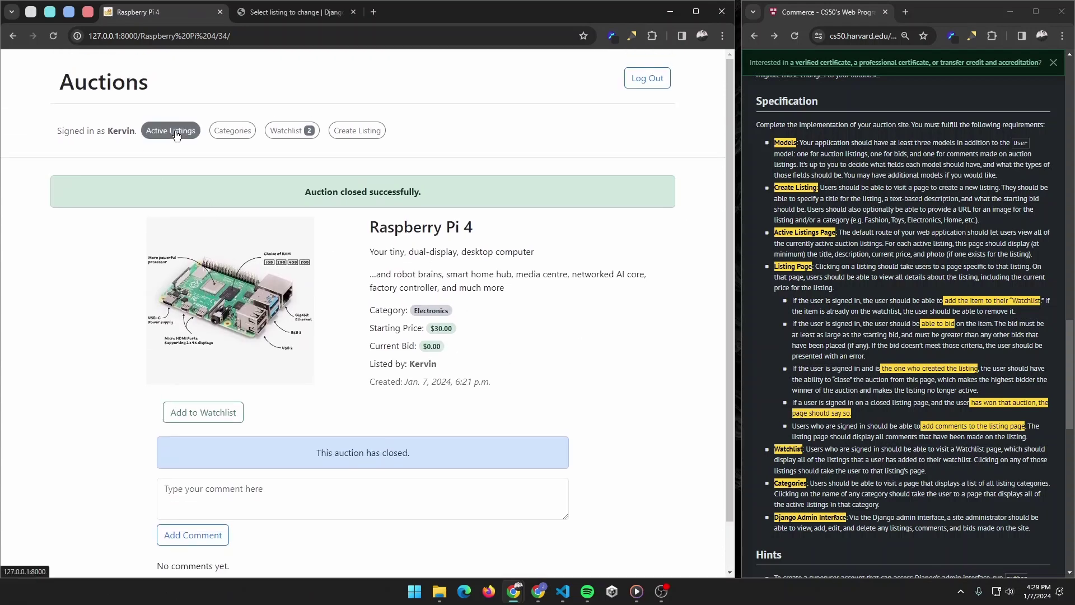
{"action": "left_click", "coordinate": [171, 129]}
{"action": "scroll", "coordinate": [431, 234], "scroll_direction": "down", "scroll_amount": 10}
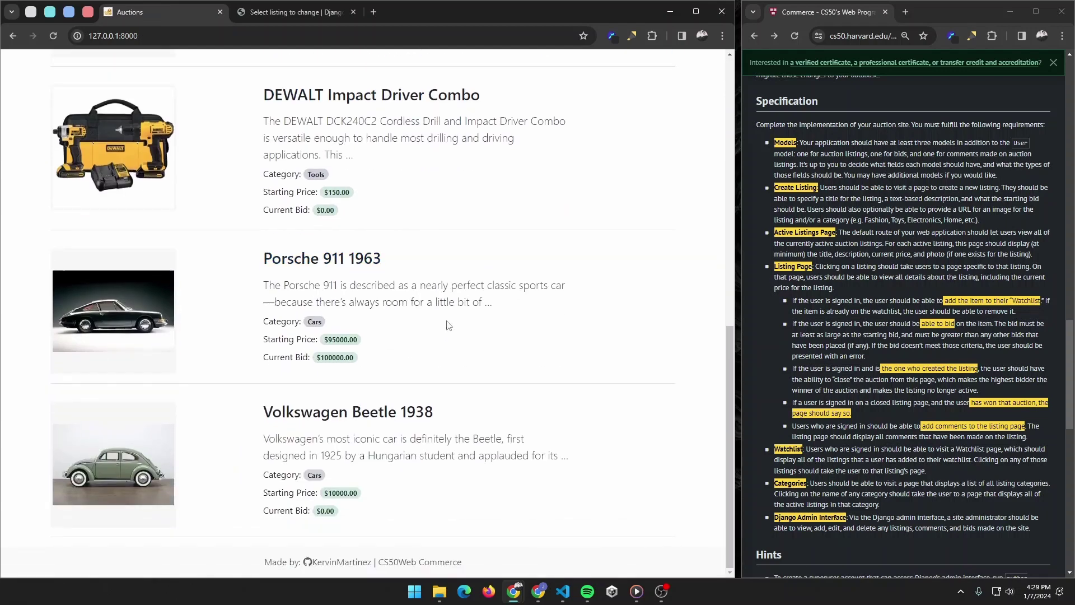
{"action": "scroll", "coordinate": [461, 372], "scroll_direction": "up", "scroll_amount": 1}
{"action": "scroll", "coordinate": [460, 372], "scroll_direction": "up", "scroll_amount": 9}
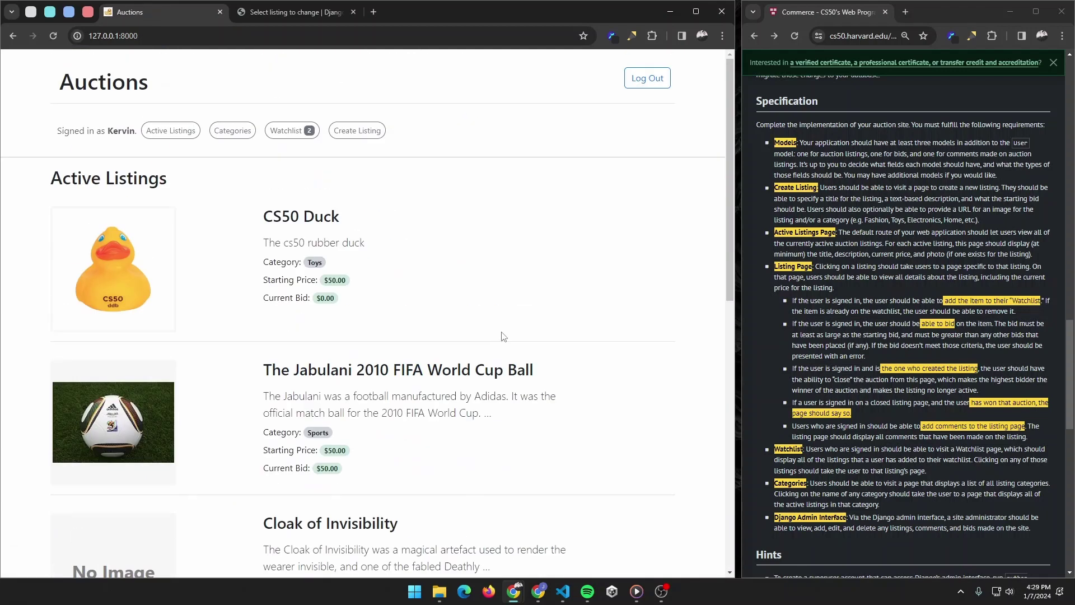
Step: Open the Jabulani listing and highlight the username, lister and highest-bidder message
{"action": "left_click", "coordinate": [358, 371]}
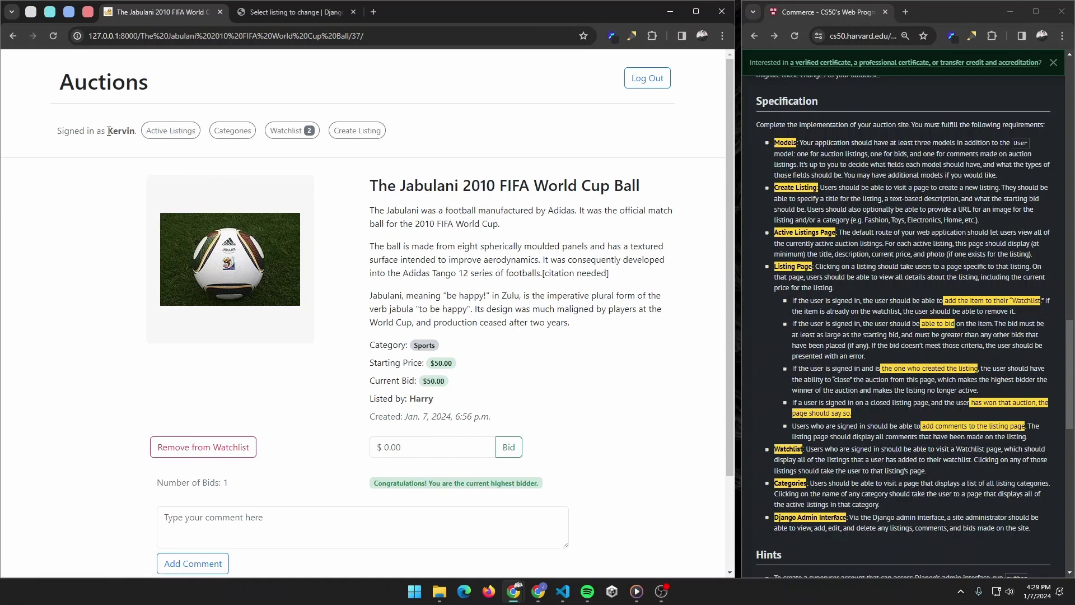
{"action": "left_click_drag", "start_coordinate": [108, 131], "coordinate": [131, 126]}
{"action": "left_click_drag", "start_coordinate": [409, 399], "coordinate": [444, 404]}
{"action": "left_click", "coordinate": [470, 384]}
{"action": "left_click_drag", "start_coordinate": [384, 500], "coordinate": [535, 483]}
{"action": "left_click", "coordinate": [589, 461]}
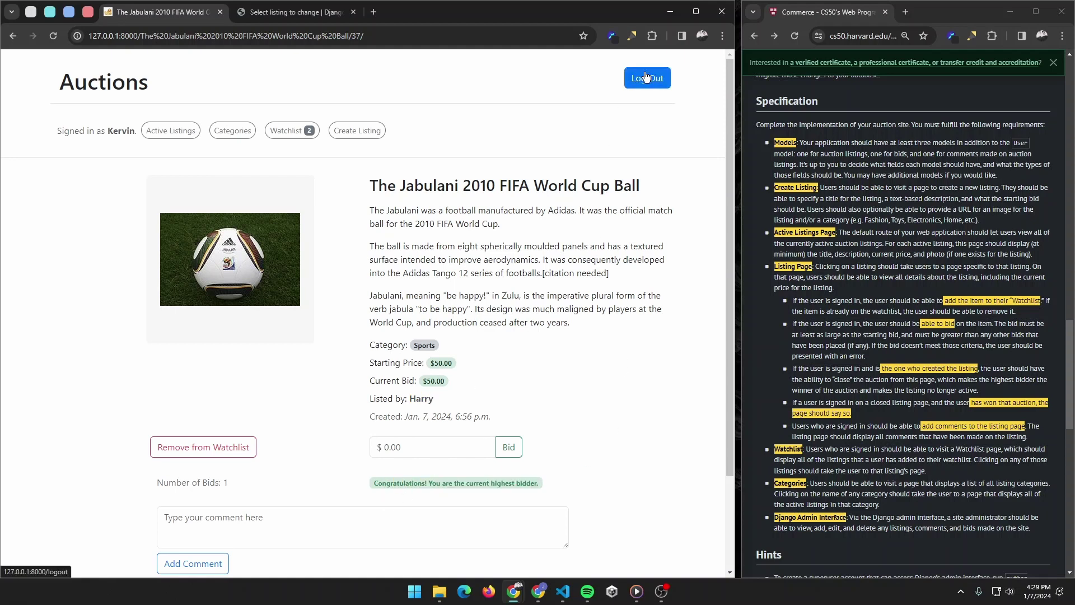
Step: Log in as the seller and close the Jabulani auction
{"action": "left_click", "coordinate": [628, 87]}
{"action": "left_click", "coordinate": [597, 79]}
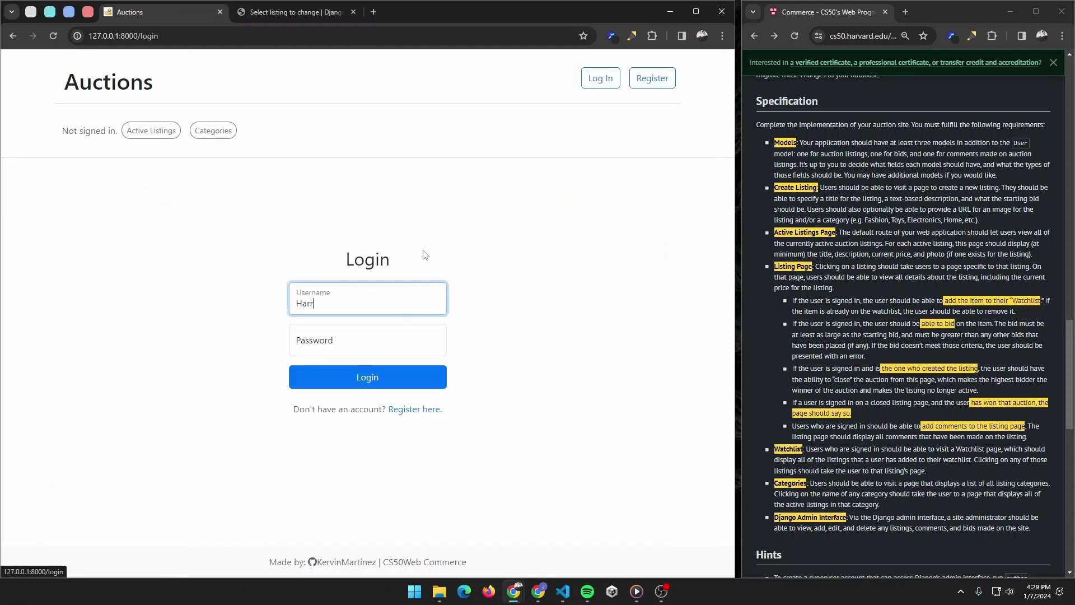
{"action": "key", "text": "Tab"}
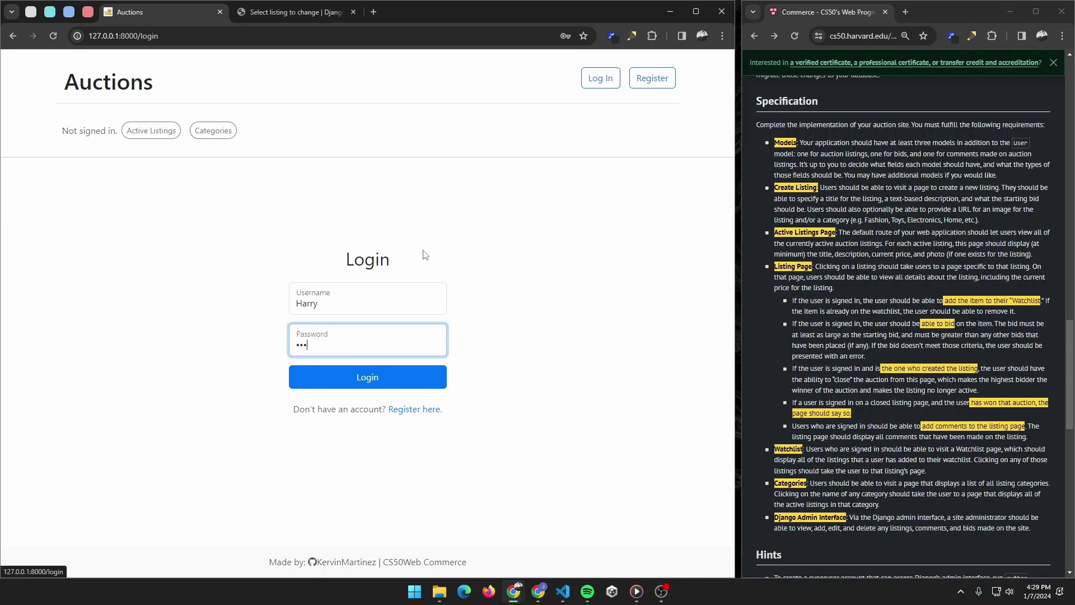
{"action": "key", "text": "Return"}
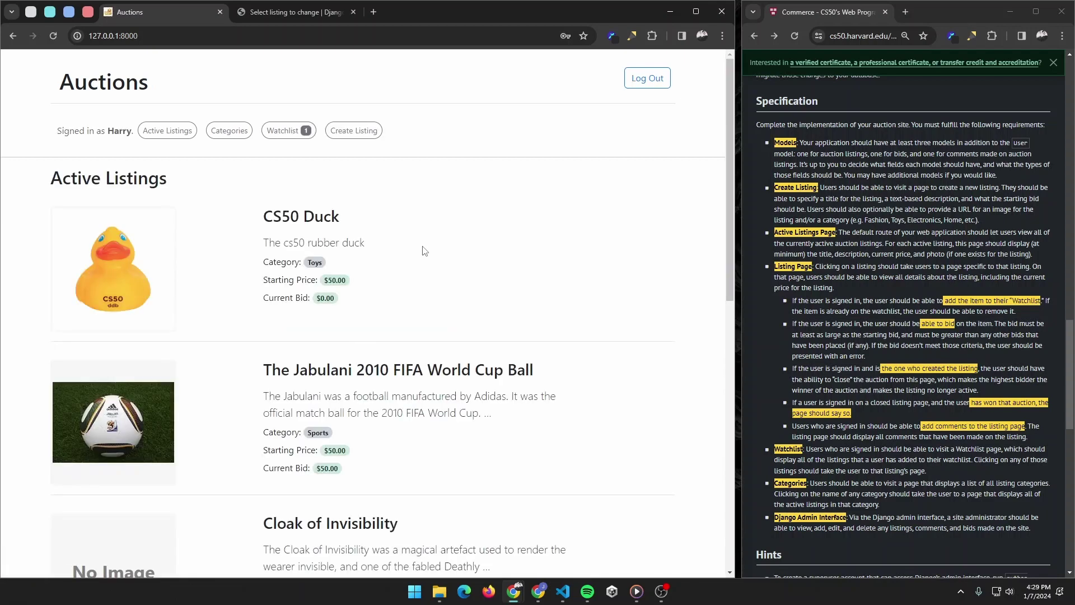
{"action": "left_click", "coordinate": [360, 308]}
{"action": "left_click", "coordinate": [403, 444]}
Step: Log back in as the winning bidder and view the Jabulani win message via the watchlist
{"action": "left_click", "coordinate": [645, 78]}
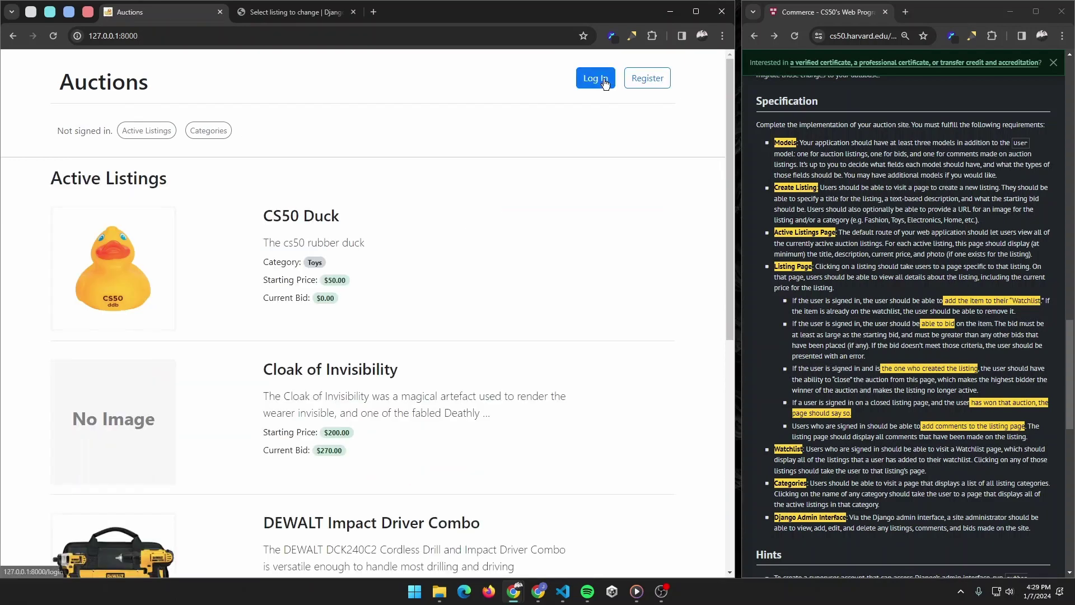
{"action": "left_click", "coordinate": [602, 79]}
{"action": "key", "text": "Tab"}
{"action": "key", "text": "Return"}
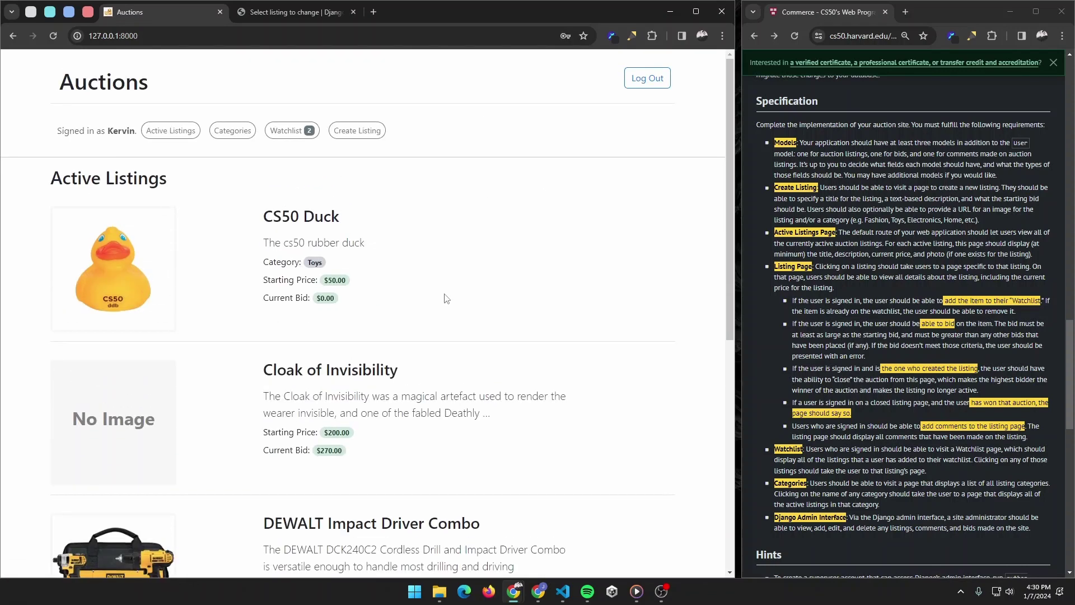
{"action": "left_click", "coordinate": [291, 130]}
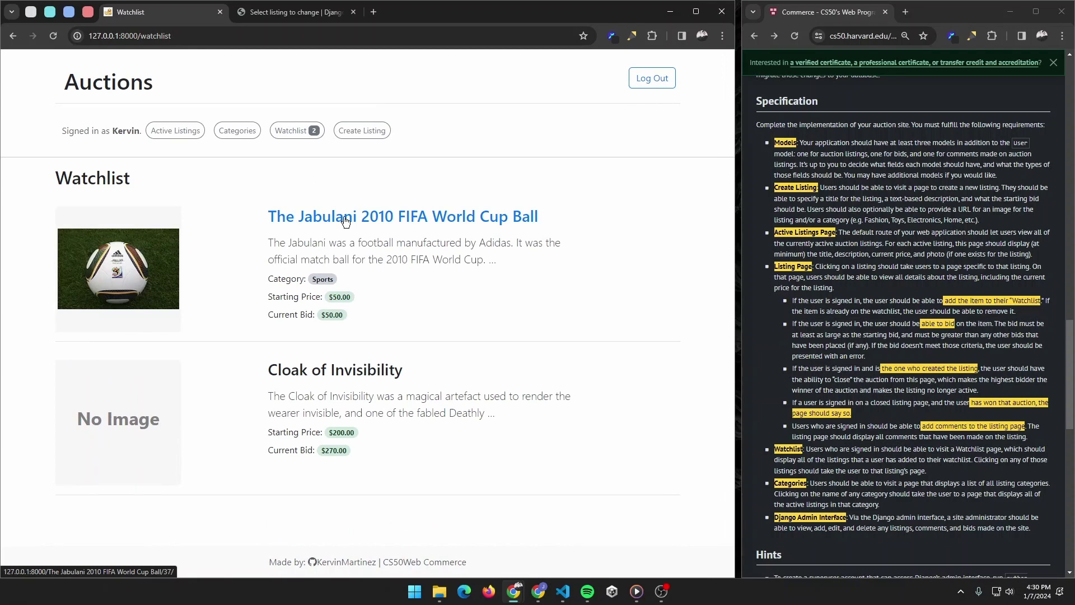
{"action": "left_click", "coordinate": [345, 222]}
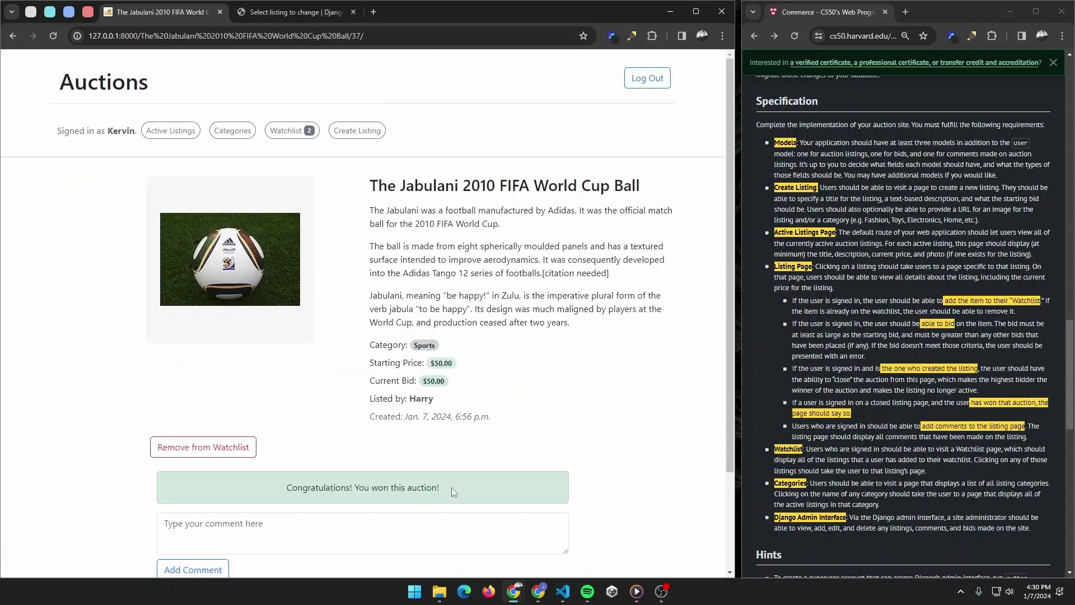
{"action": "left_click", "coordinate": [647, 78]}
Step: Log in as a third user and open the closed Jabulani listing from the watchlist
{"action": "left_click", "coordinate": [590, 80]}
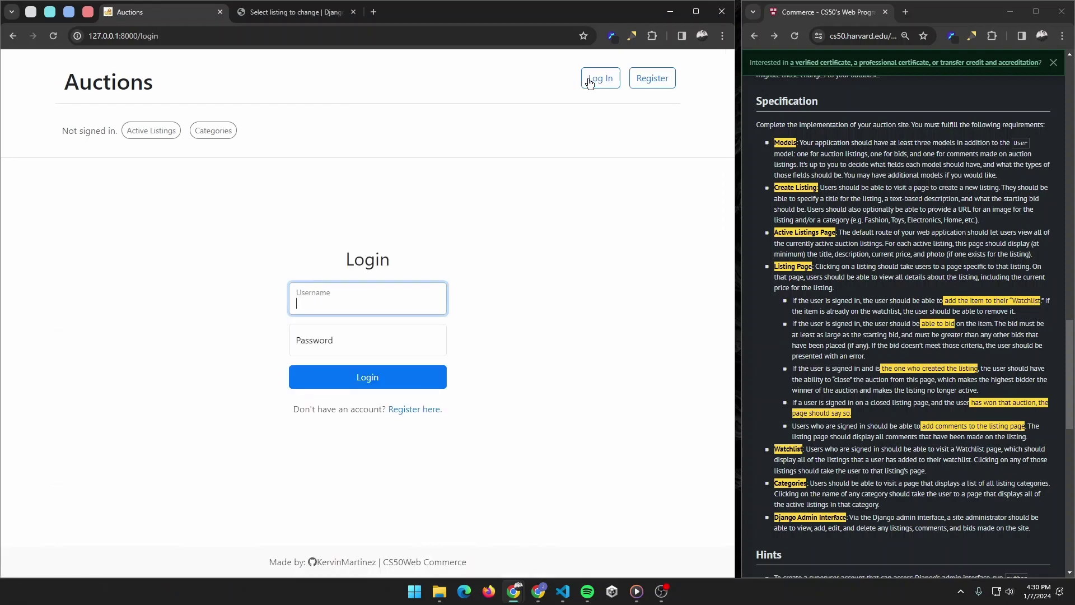
{"action": "type", "text": "John"}
{"action": "key", "text": "Tab"}
{"action": "type", "text": "****"}
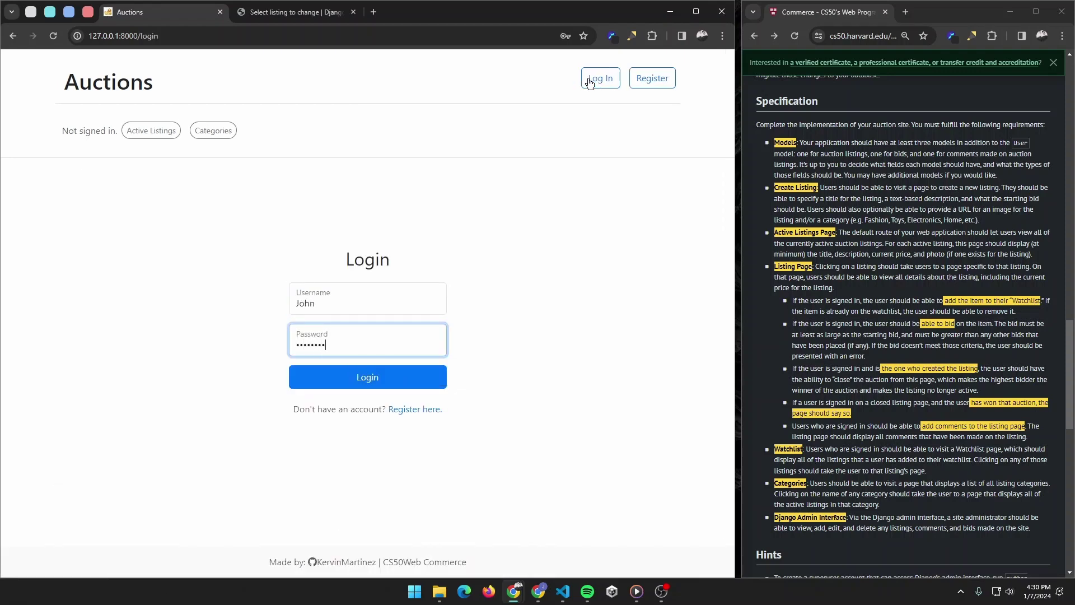
{"action": "key", "text": "Return"}
{"action": "left_click", "coordinate": [283, 129]}
{"action": "left_click", "coordinate": [358, 413]}
{"action": "scroll", "coordinate": [392, 259], "scroll_direction": "down", "scroll_amount": 3}
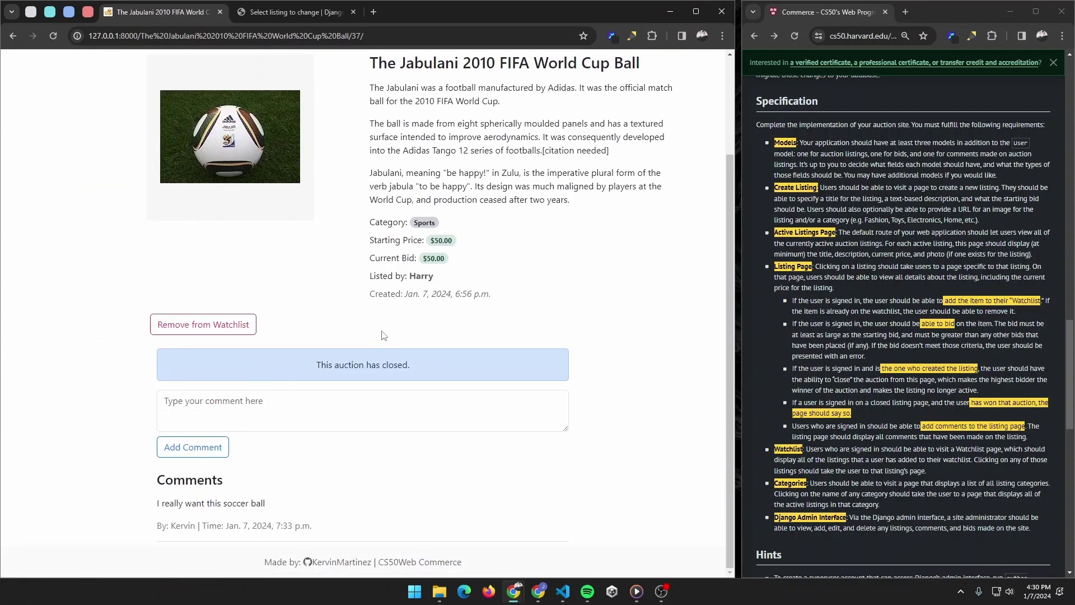
{"action": "scroll", "coordinate": [417, 334], "scroll_direction": "up", "scroll_amount": 3}
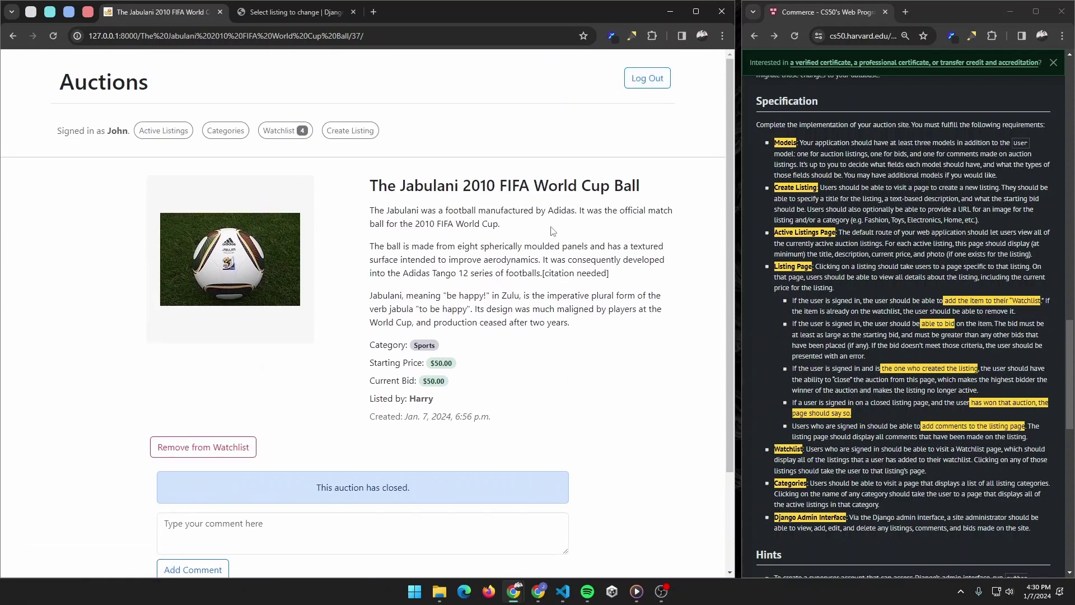
{"action": "scroll", "coordinate": [554, 229], "scroll_direction": "down", "scroll_amount": 3}
{"action": "scroll", "coordinate": [557, 227], "scroll_direction": "up", "scroll_amount": 3}
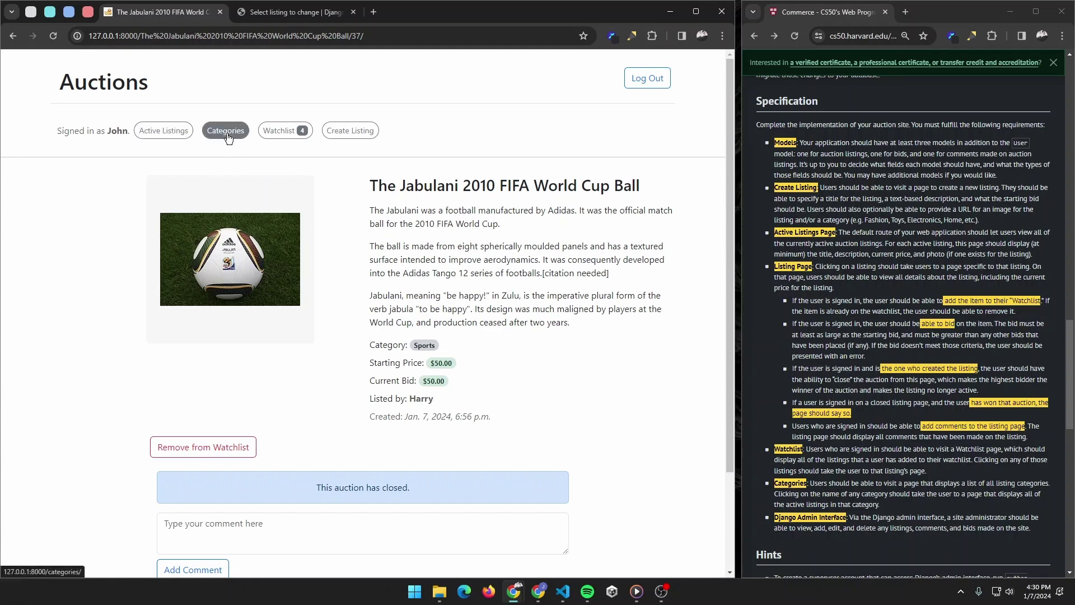
Step: Open the CS50 Duck listing from Active Listings
{"action": "left_click", "coordinate": [155, 132]}
{"action": "scroll", "coordinate": [258, 258], "scroll_direction": "down", "scroll_amount": 3}
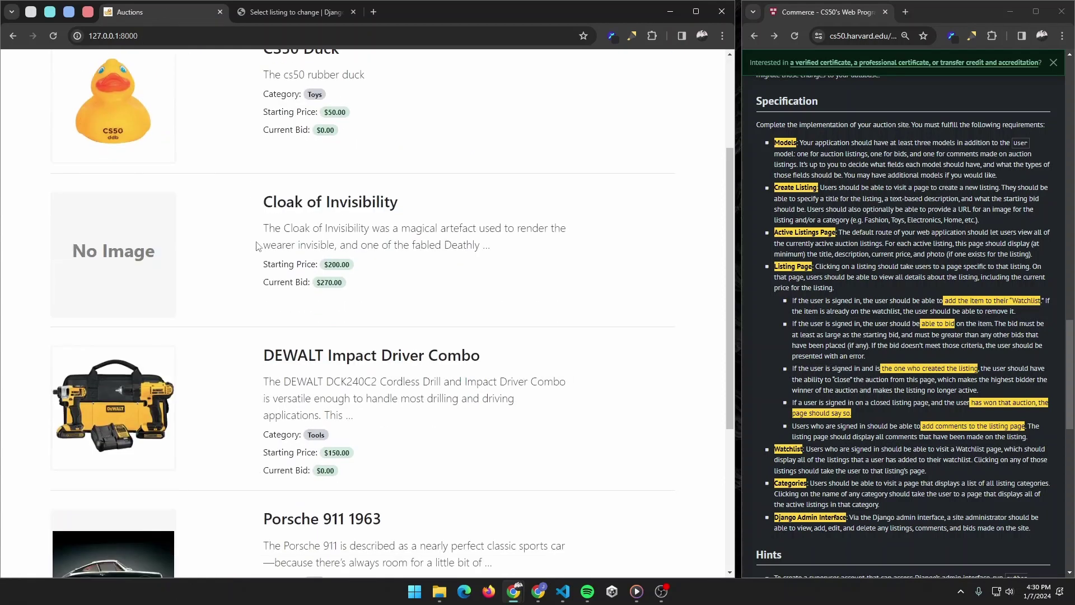
{"action": "scroll", "coordinate": [295, 175], "scroll_direction": "up", "scroll_amount": 2}
{"action": "left_click", "coordinate": [296, 168]}
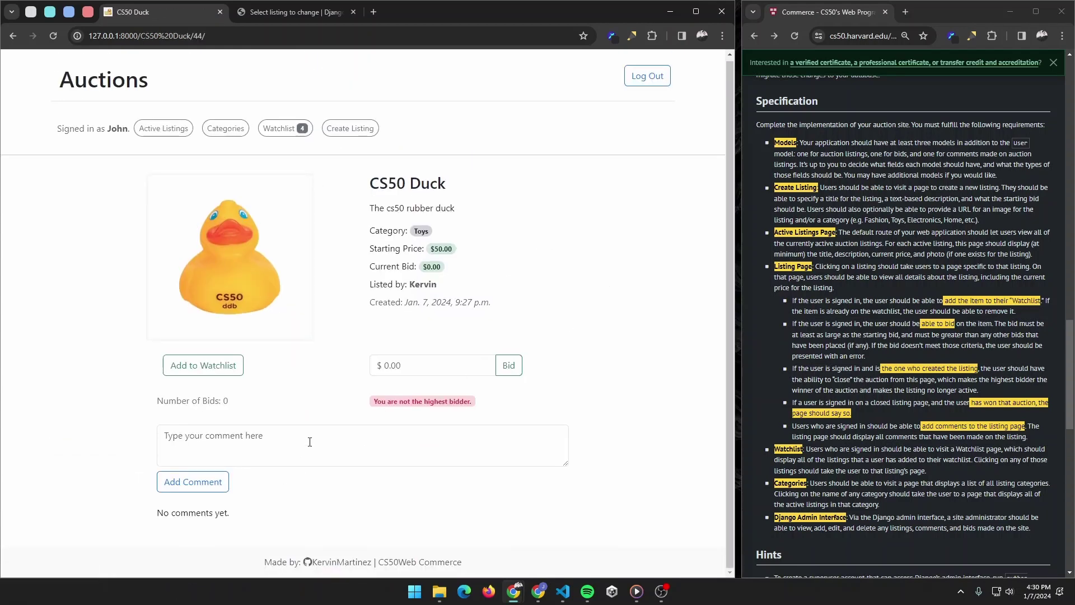
Step: Post the comment 'This is a nice duck' on the CS50 Duck listing
{"action": "left_click", "coordinate": [350, 429]}
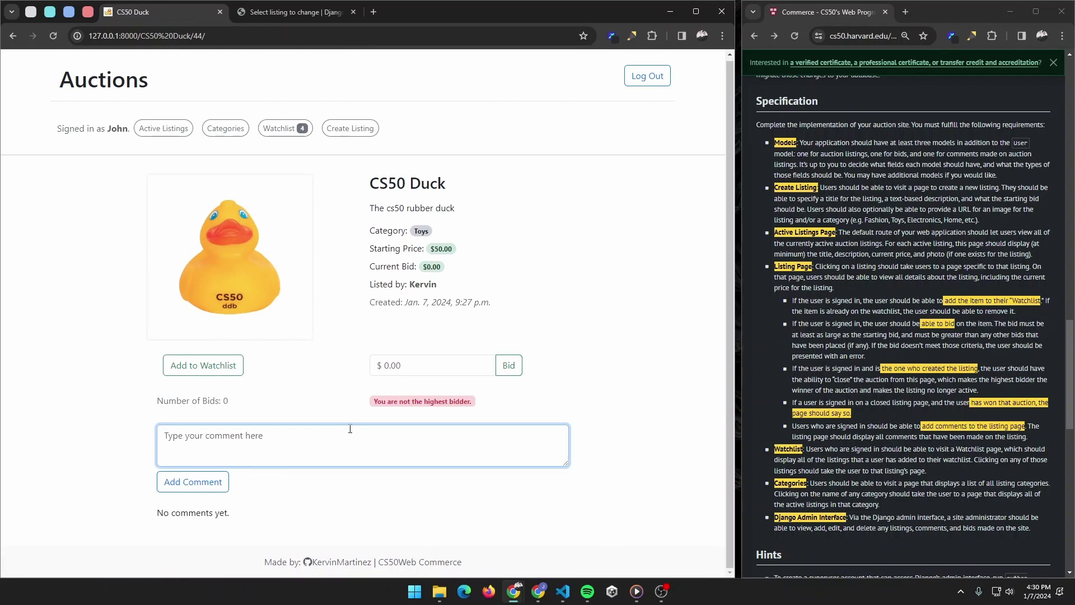
{"action": "left_click_drag", "start_coordinate": [157, 513], "coordinate": [263, 520]}
{"action": "left_click", "coordinate": [251, 435]}
{"action": "type", "text": "This is a nice duck"}
{"action": "left_click", "coordinate": [212, 480]}
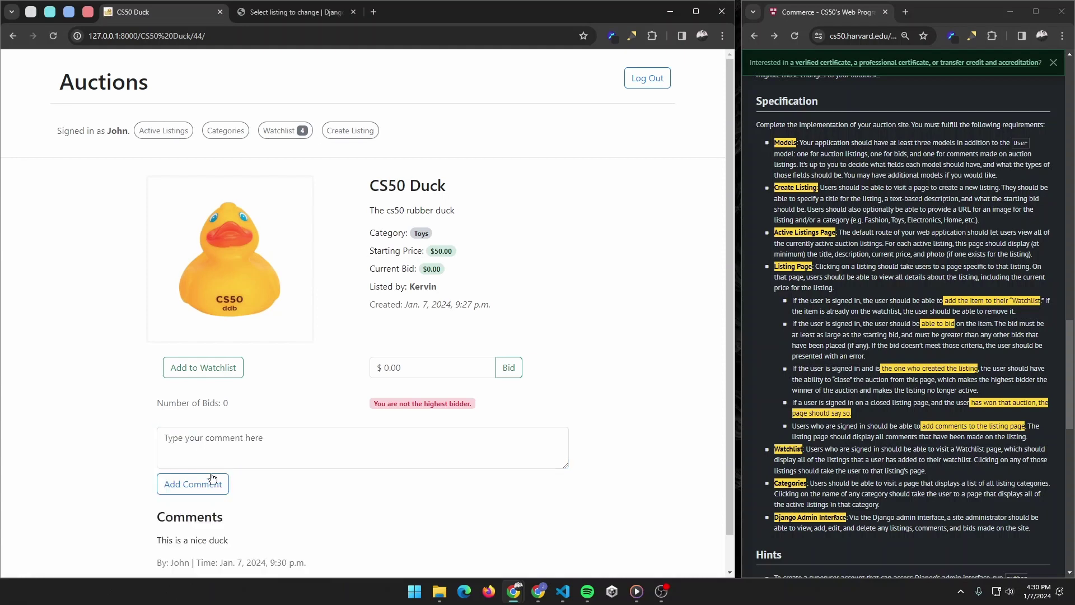
{"action": "scroll", "coordinate": [226, 499], "scroll_direction": "down", "scroll_amount": 1}
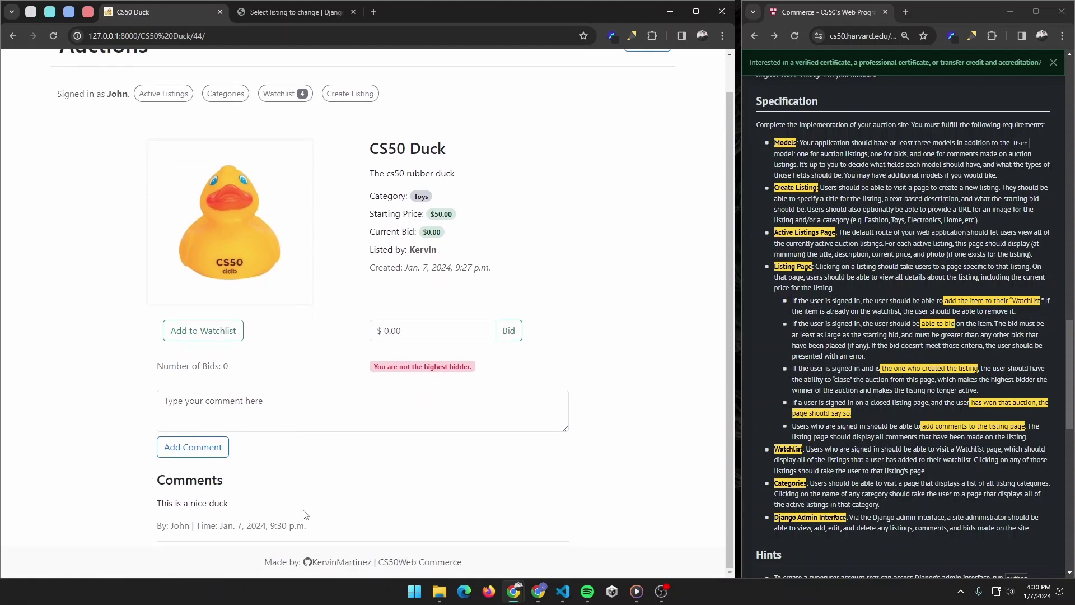
{"action": "scroll", "coordinate": [482, 499], "scroll_direction": "up", "scroll_amount": 1}
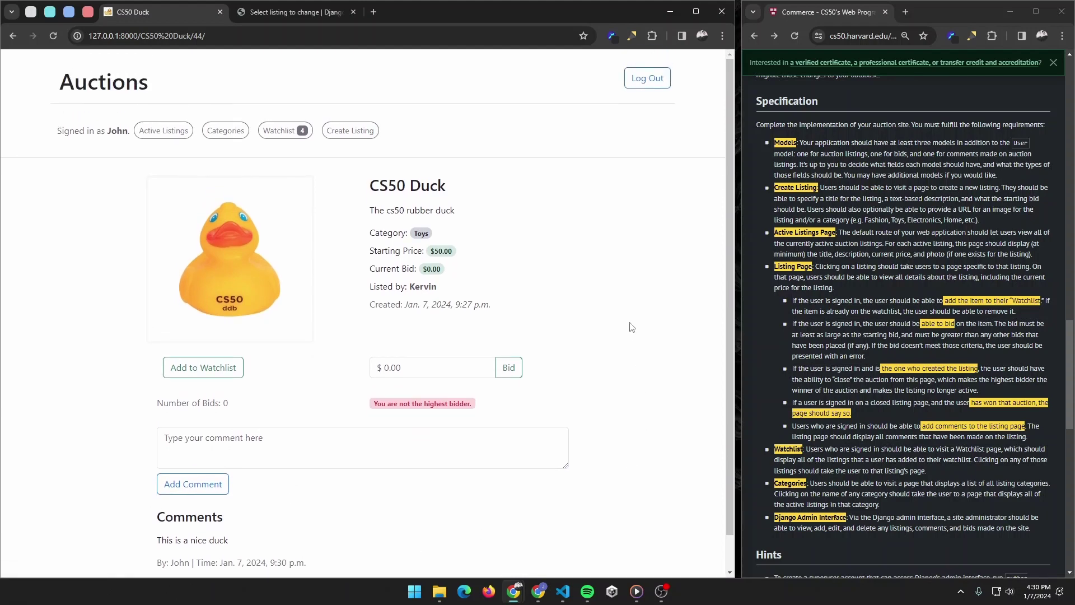
Step: View the Sports, Cars and Tools category pages in turn from Categories
{"action": "left_click", "coordinate": [225, 131]}
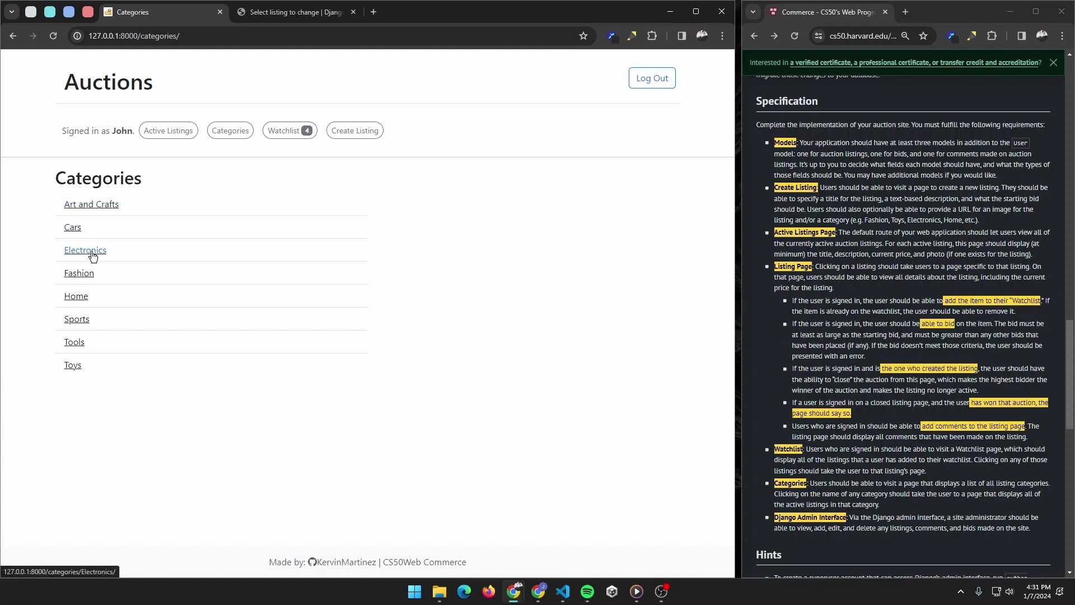
{"action": "left_click", "coordinate": [84, 325]}
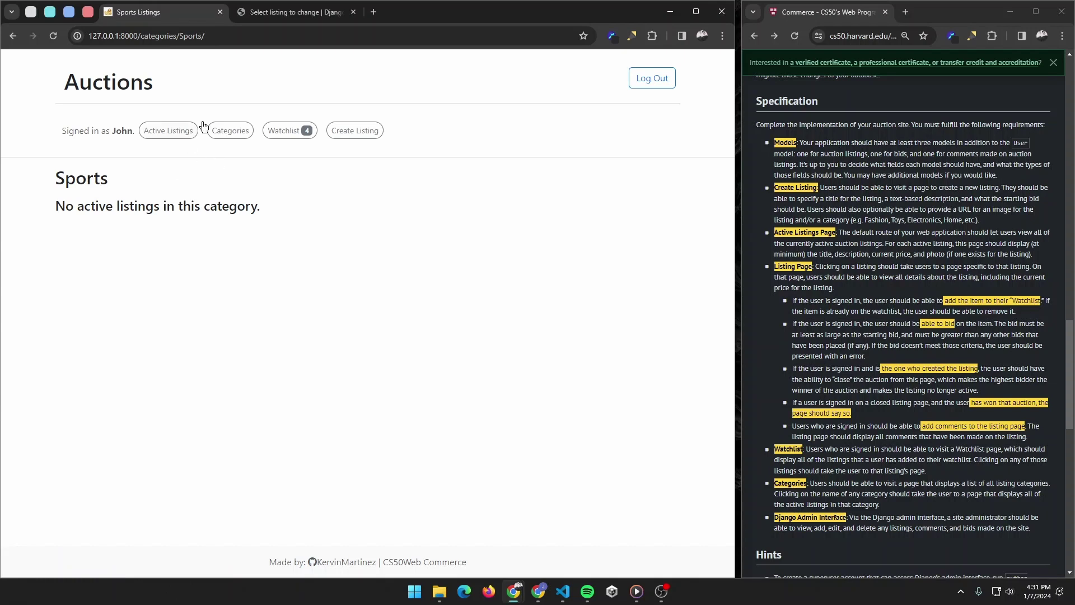
{"action": "left_click", "coordinate": [230, 131]}
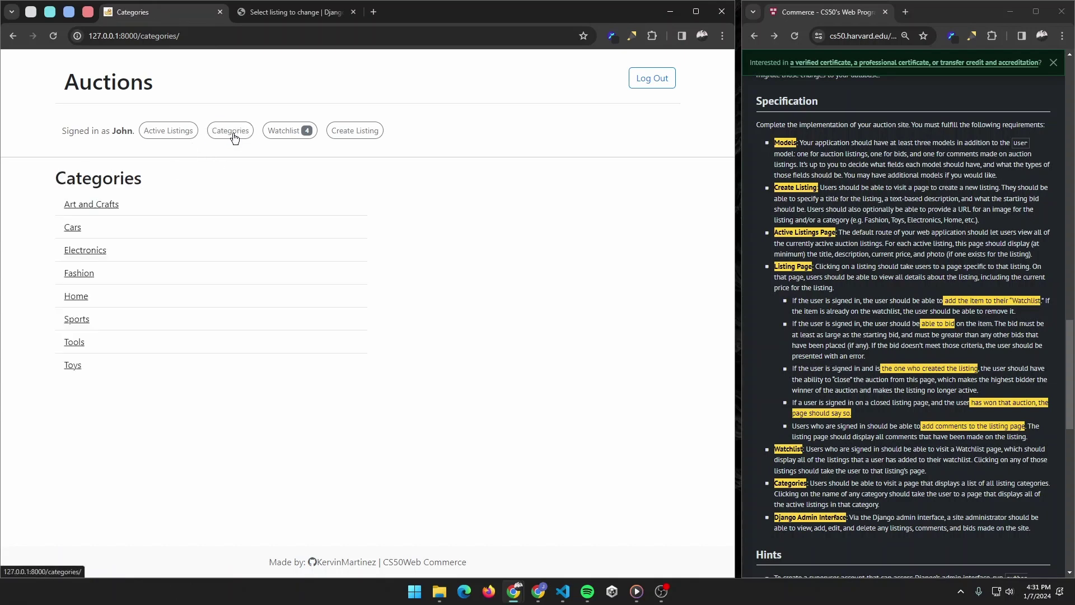
{"action": "left_click", "coordinate": [76, 227]}
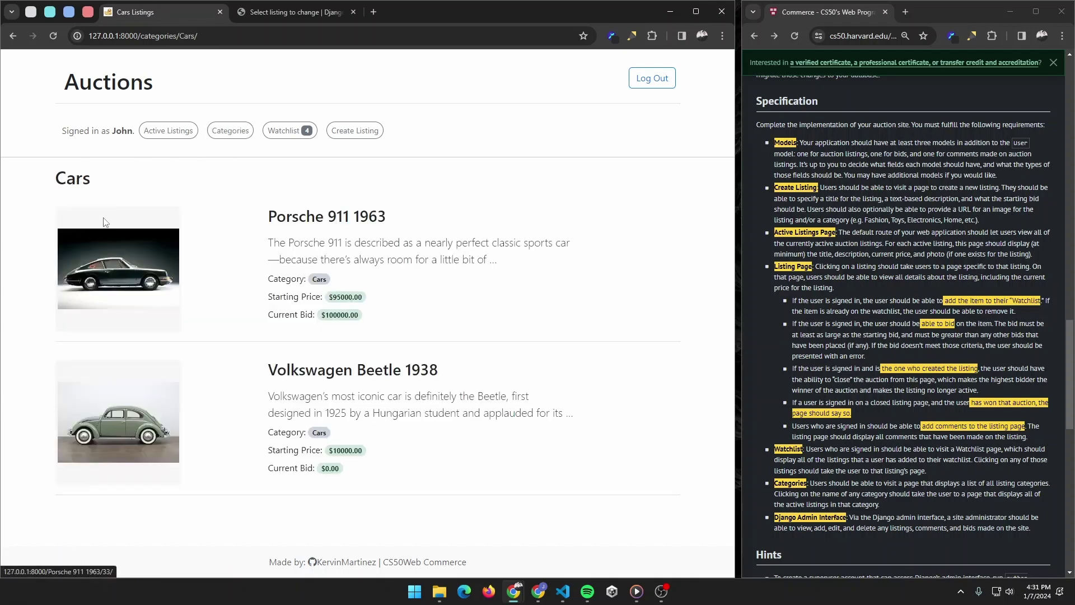
{"action": "left_click", "coordinate": [230, 130]}
{"action": "left_click", "coordinate": [74, 343]}
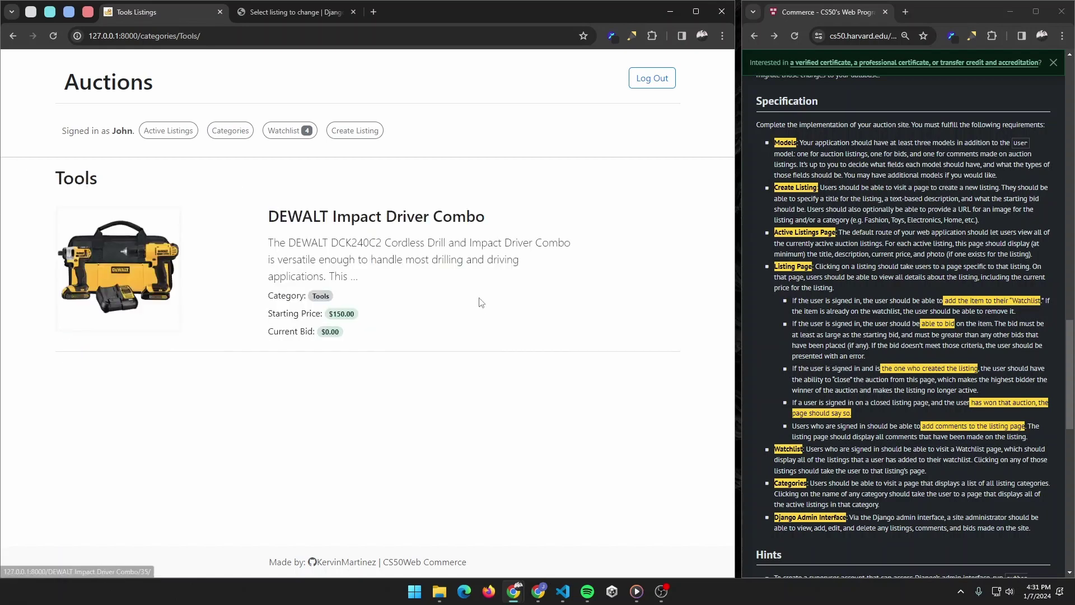
Step: Go back through Categories to the Active Listings page
{"action": "left_click", "coordinate": [245, 136]}
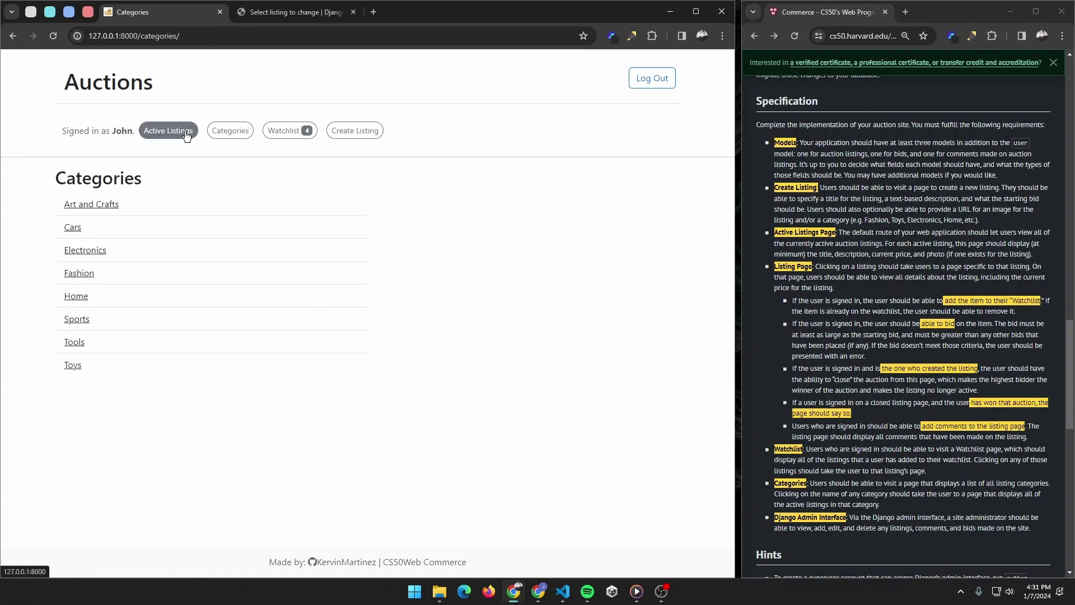
{"action": "left_click", "coordinate": [168, 132]}
{"action": "left_click", "coordinate": [662, 591]}
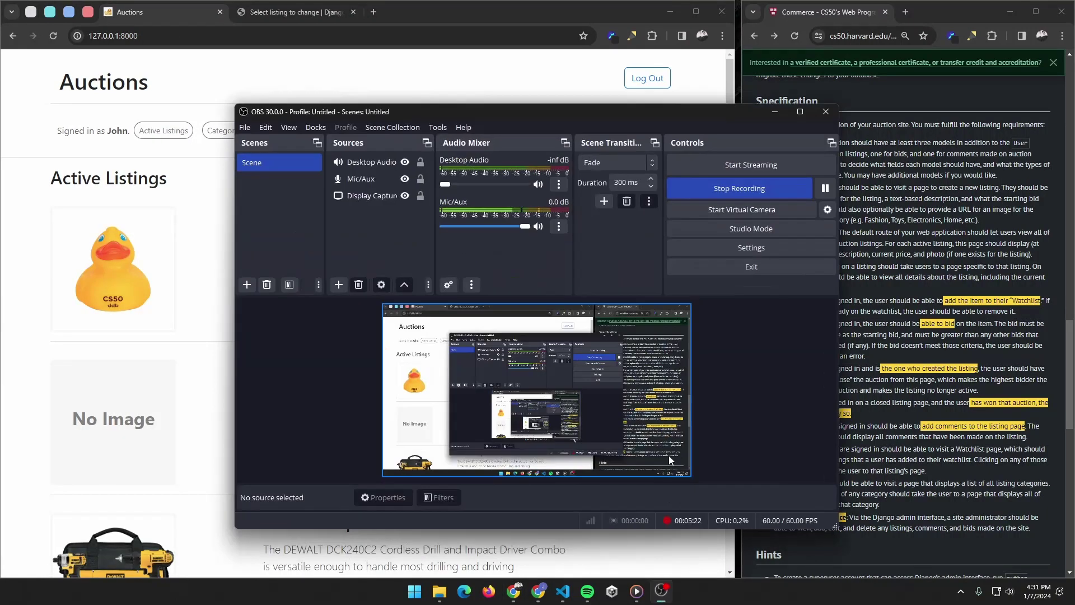